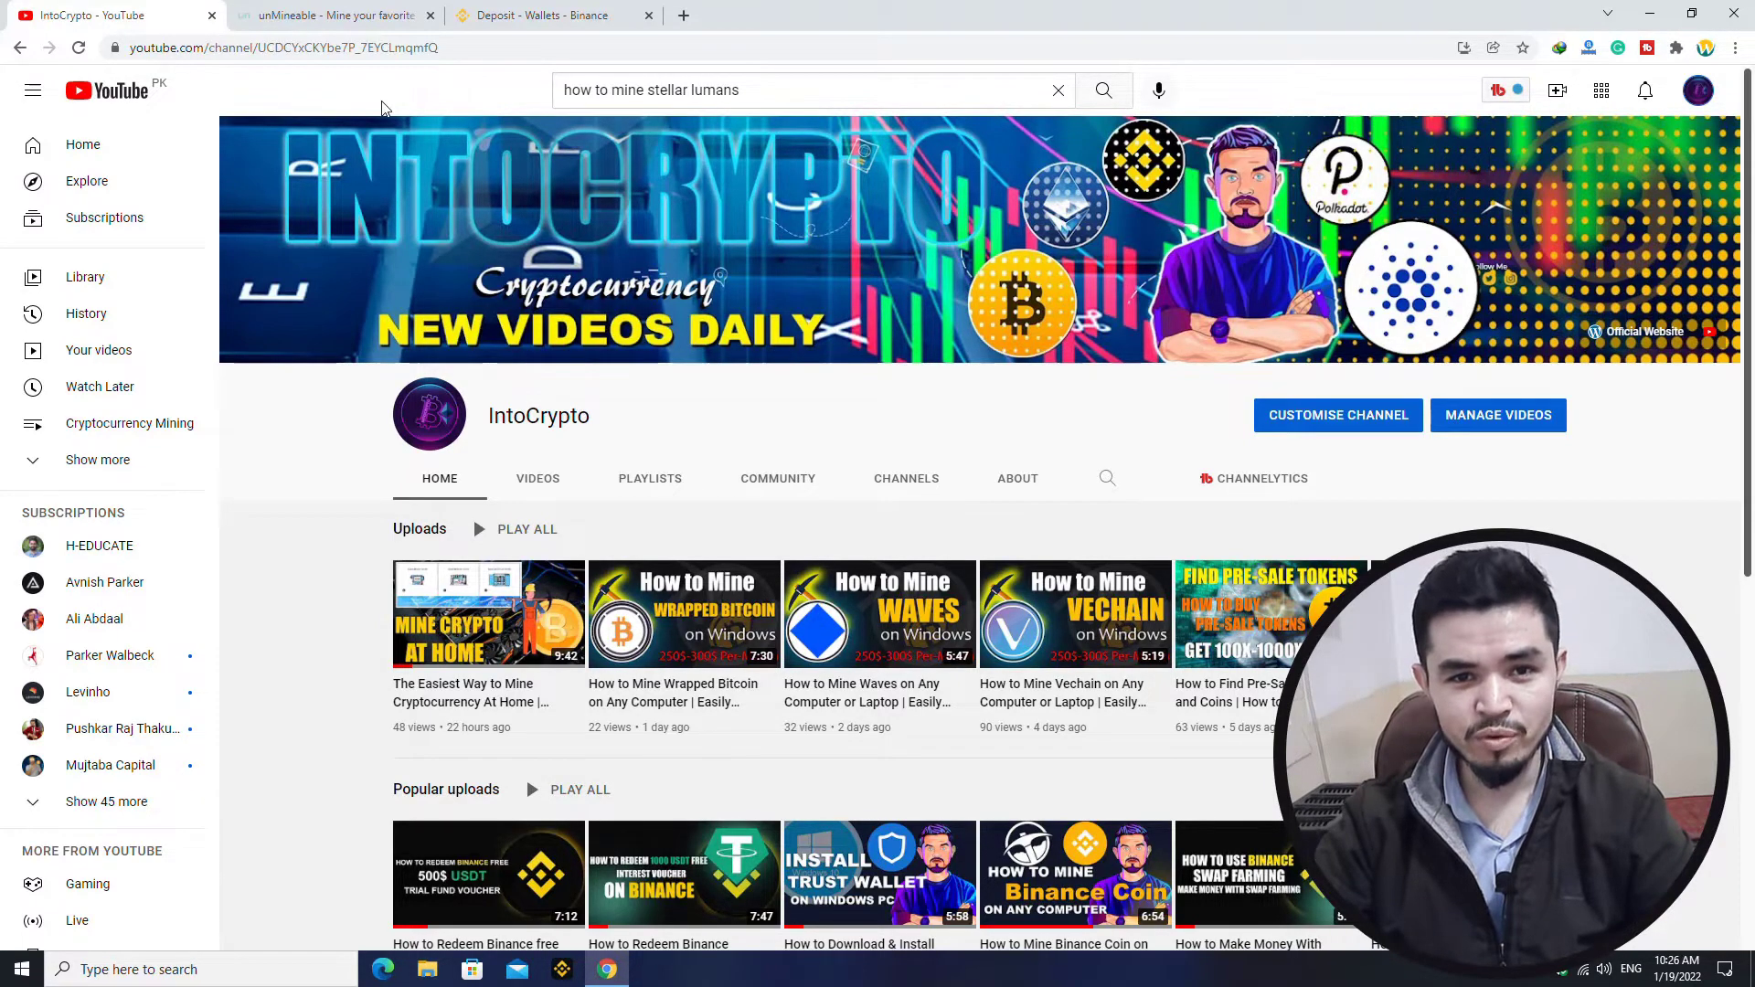
pyautogui.click(339, 16)
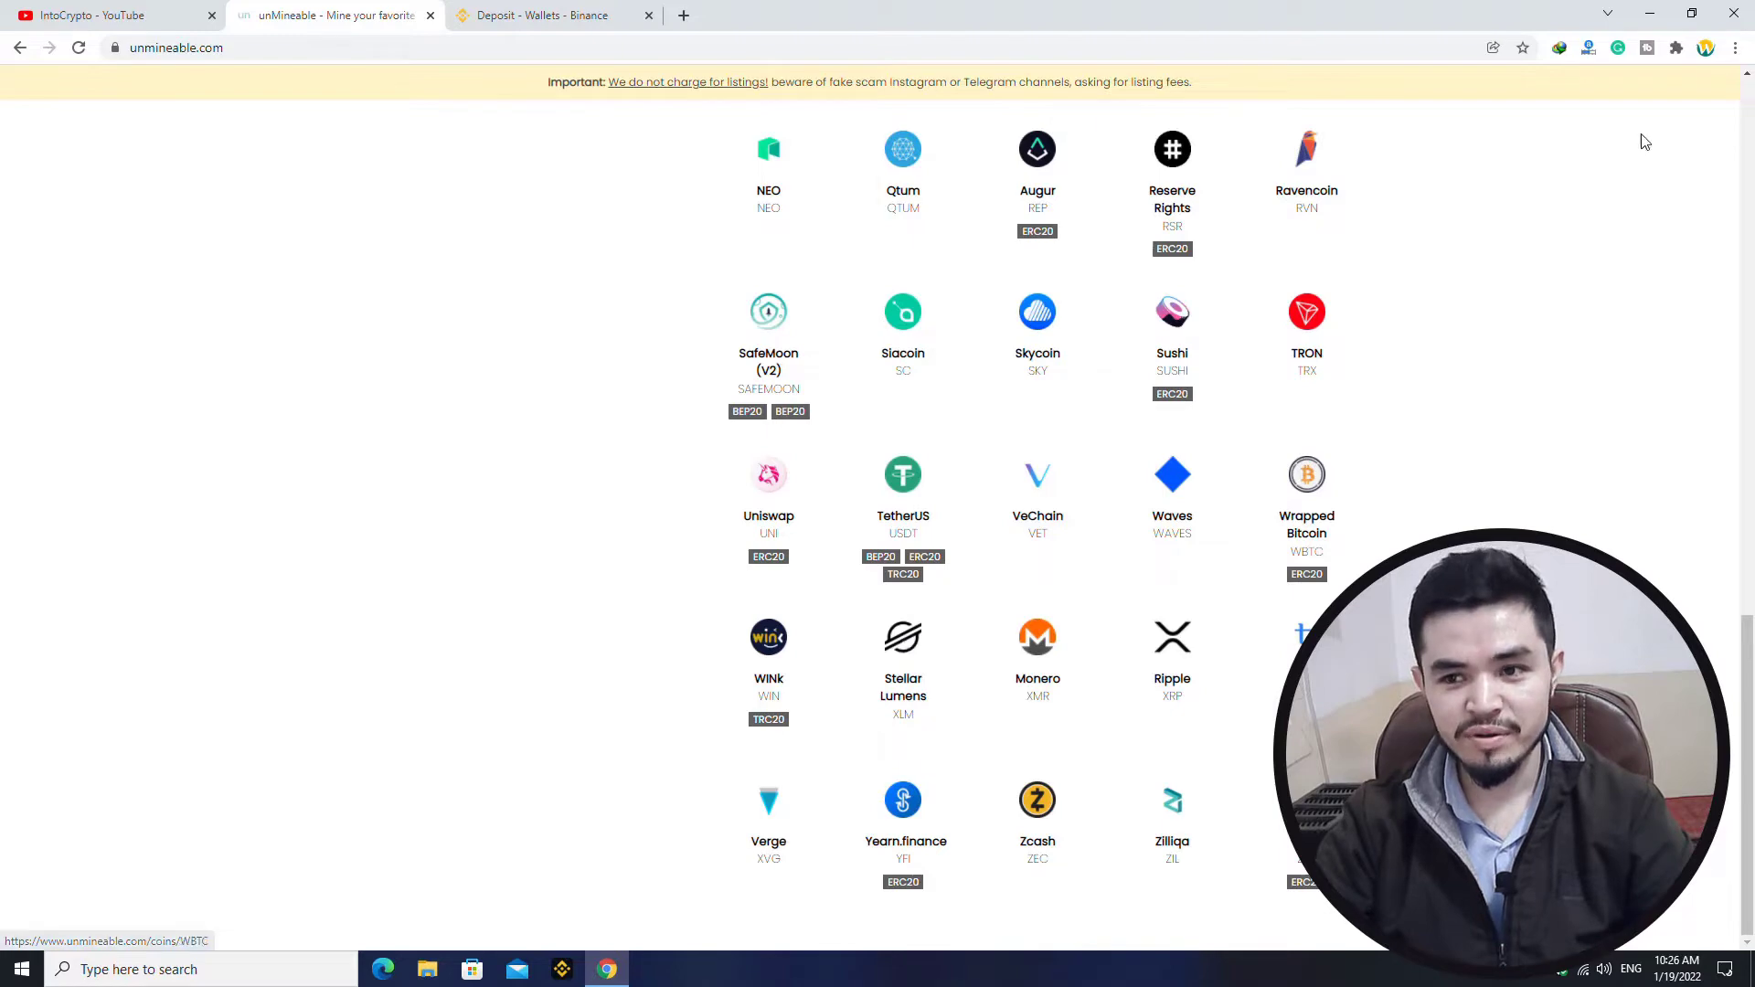
# Step: Minimize Chrome and make a new desktop folder named STELLAR
pyautogui.click(1657, 25)
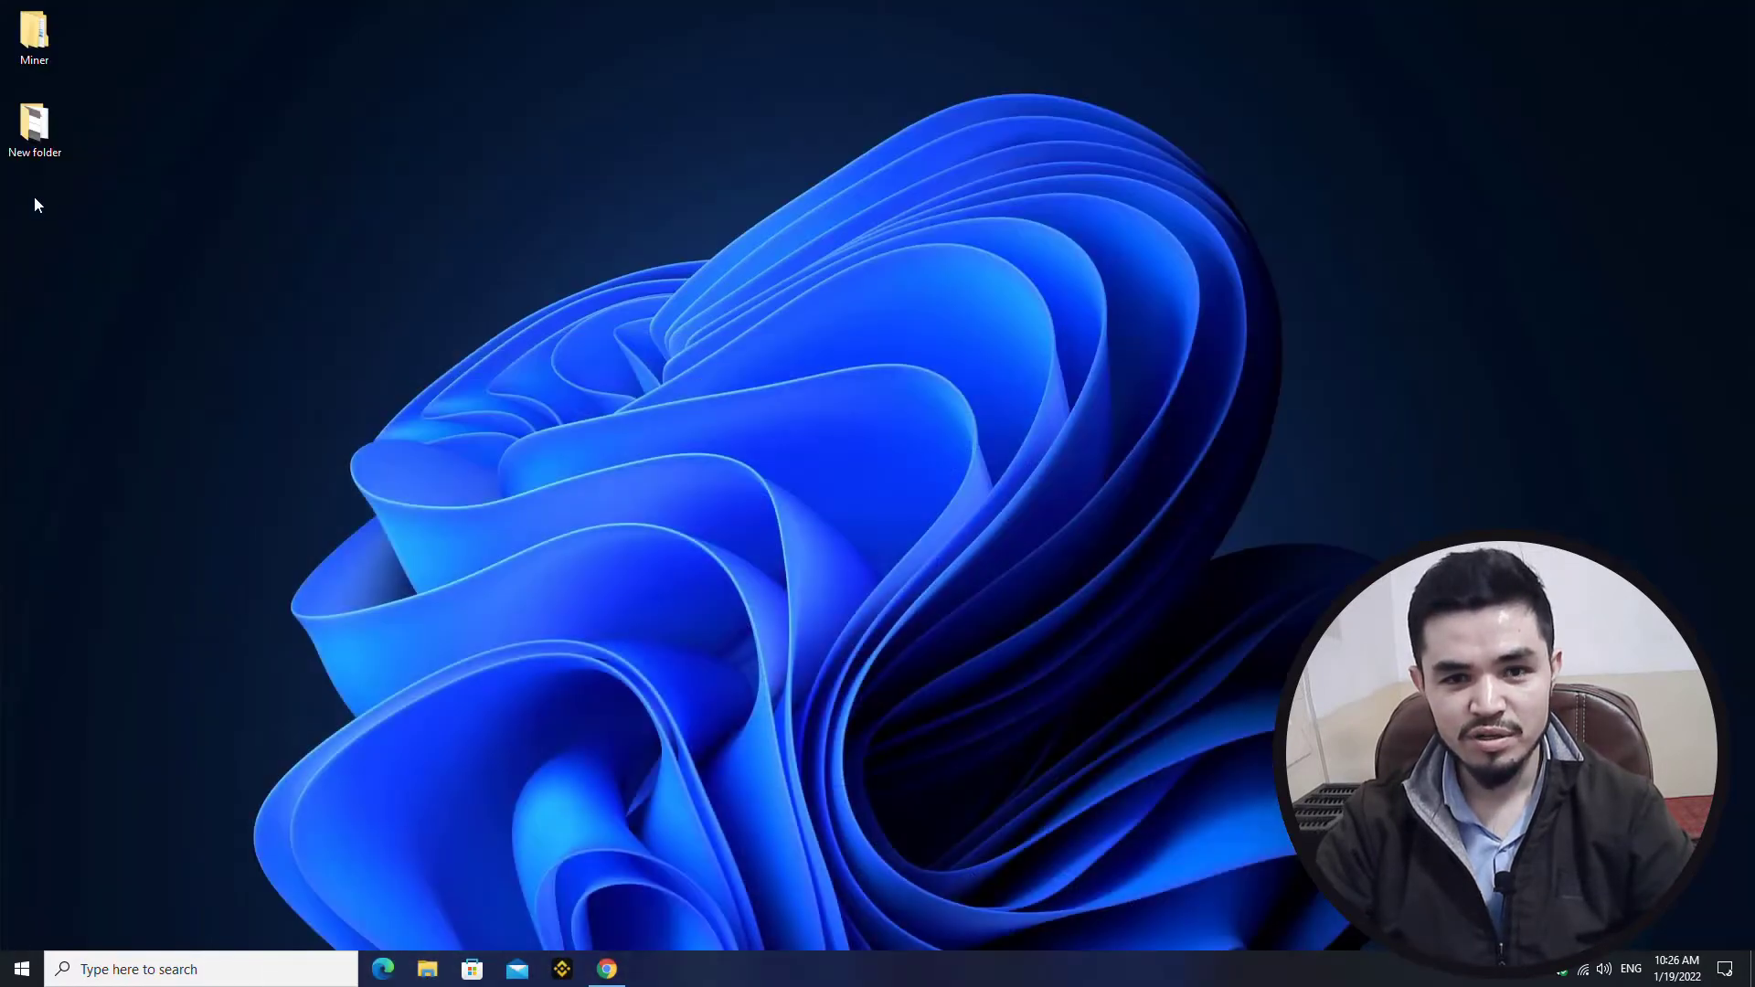
pyautogui.rightClick(35, 198)
pyautogui.moveTo(138, 351)
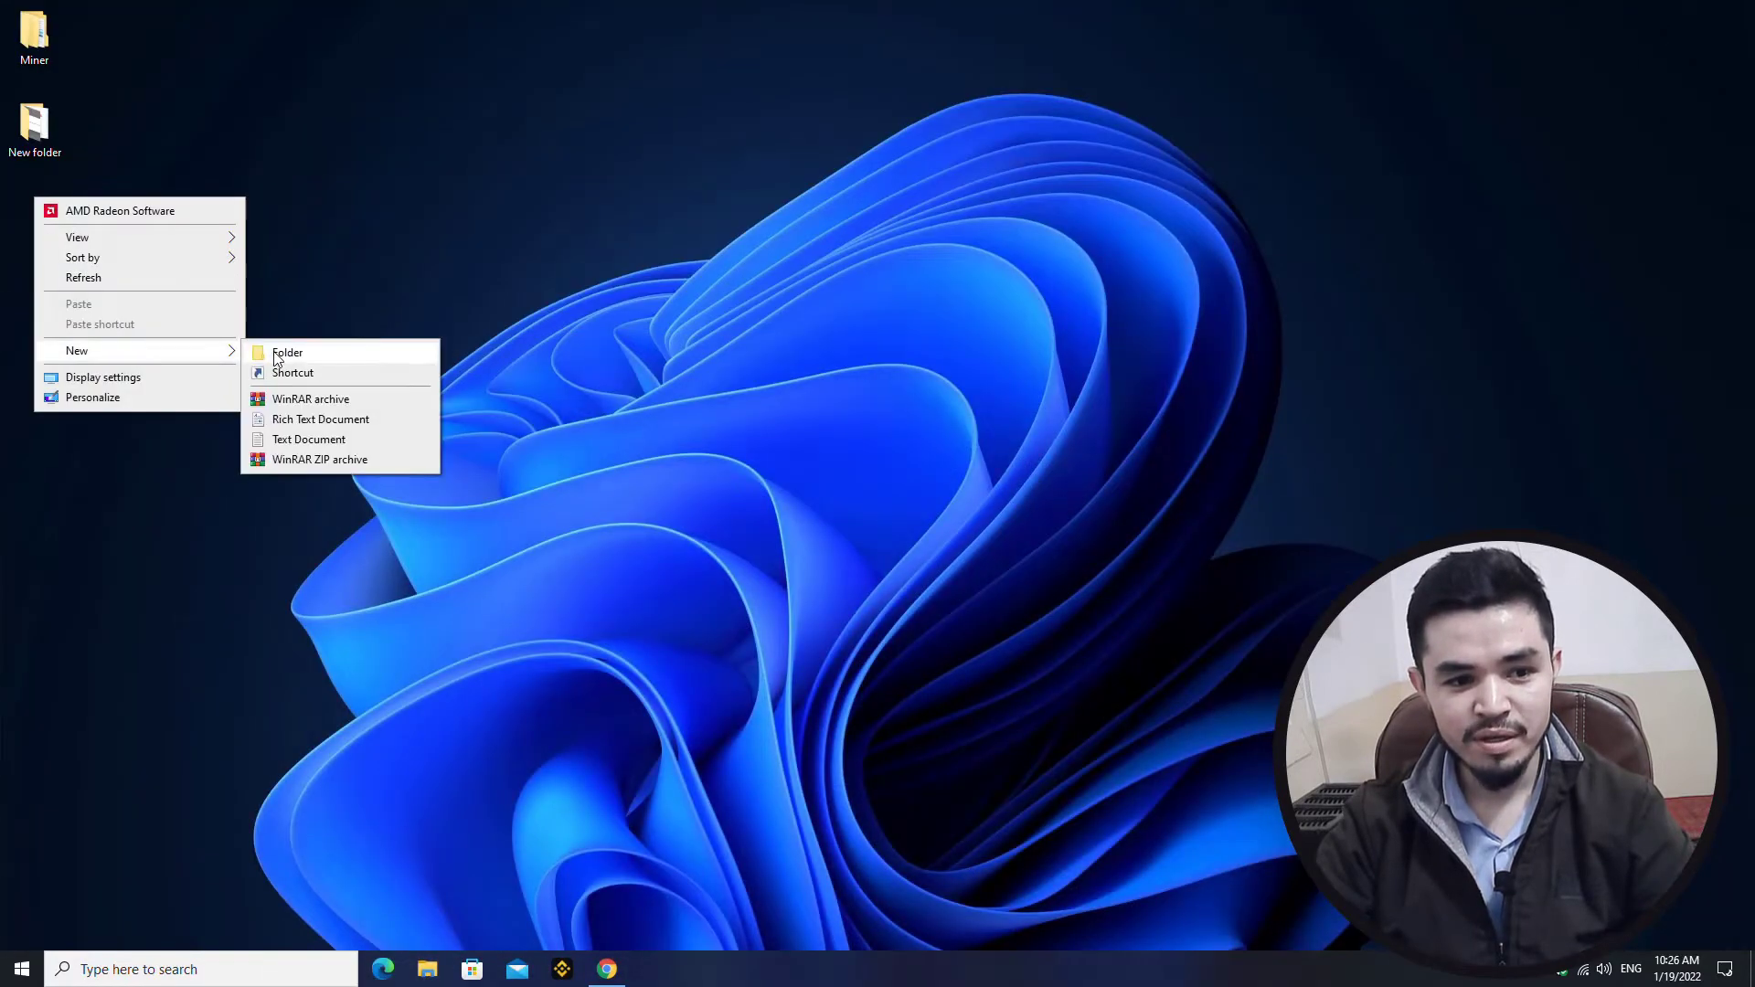
pyautogui.click(276, 354)
pyautogui.write('S')
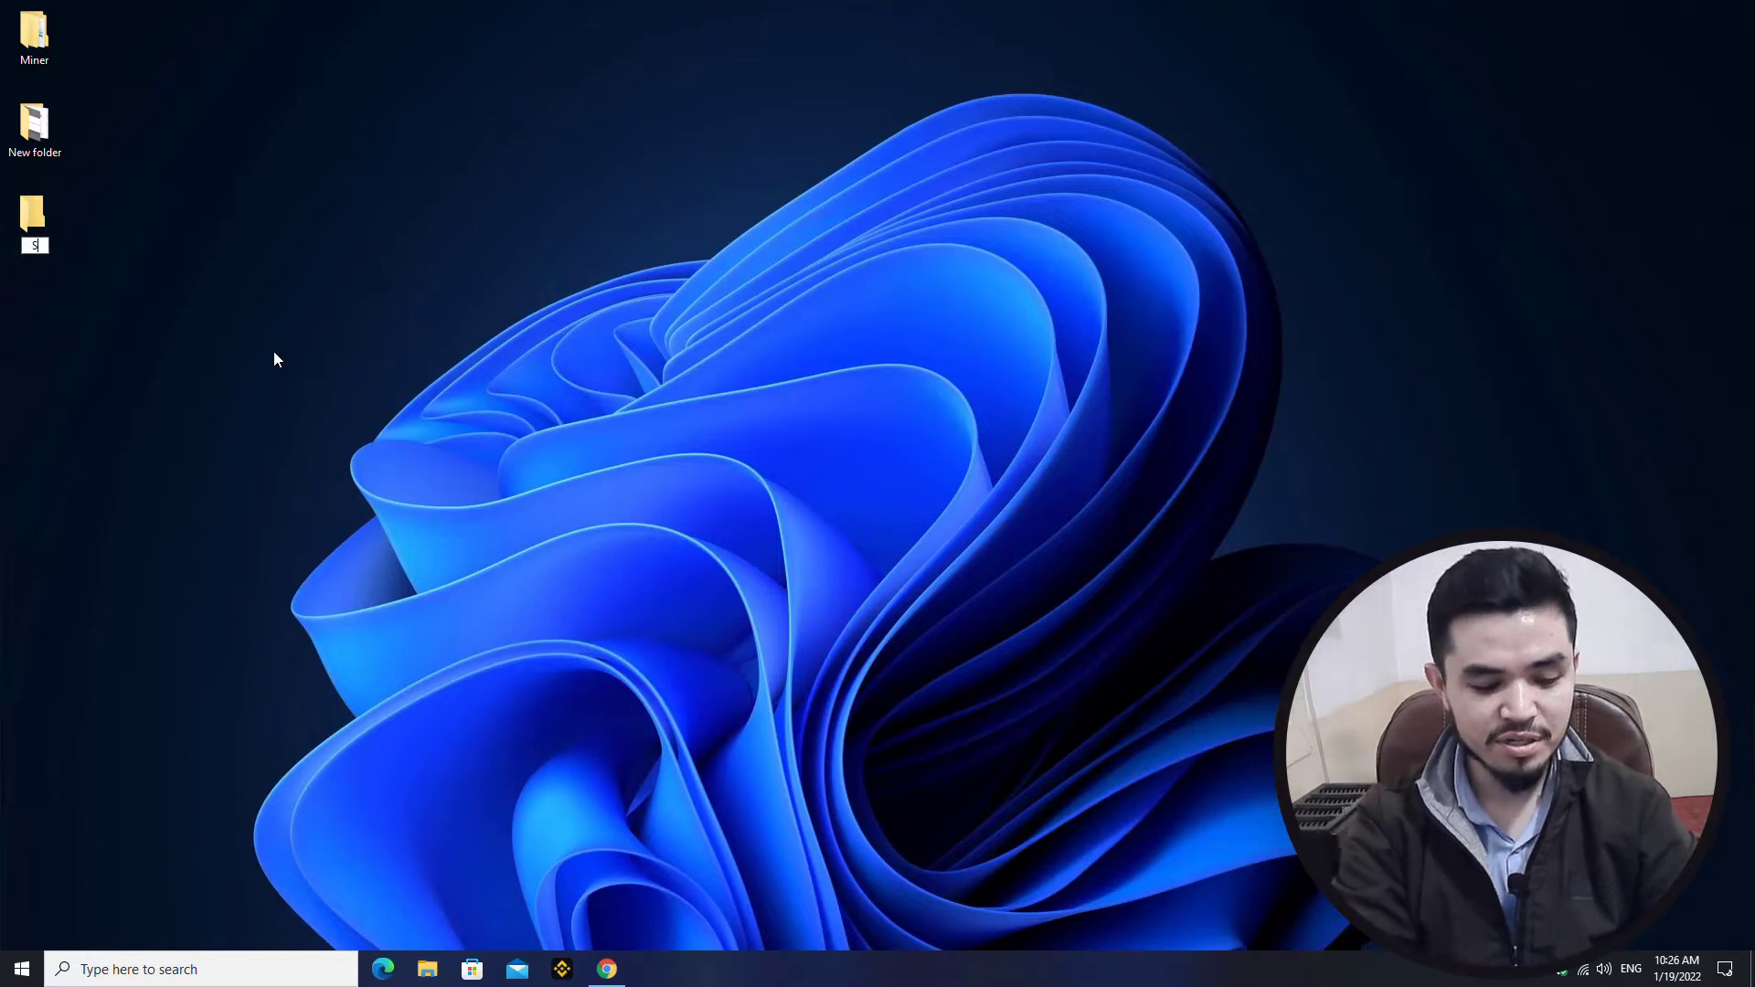
pyautogui.write('TELLAR')
pyautogui.press('Return')
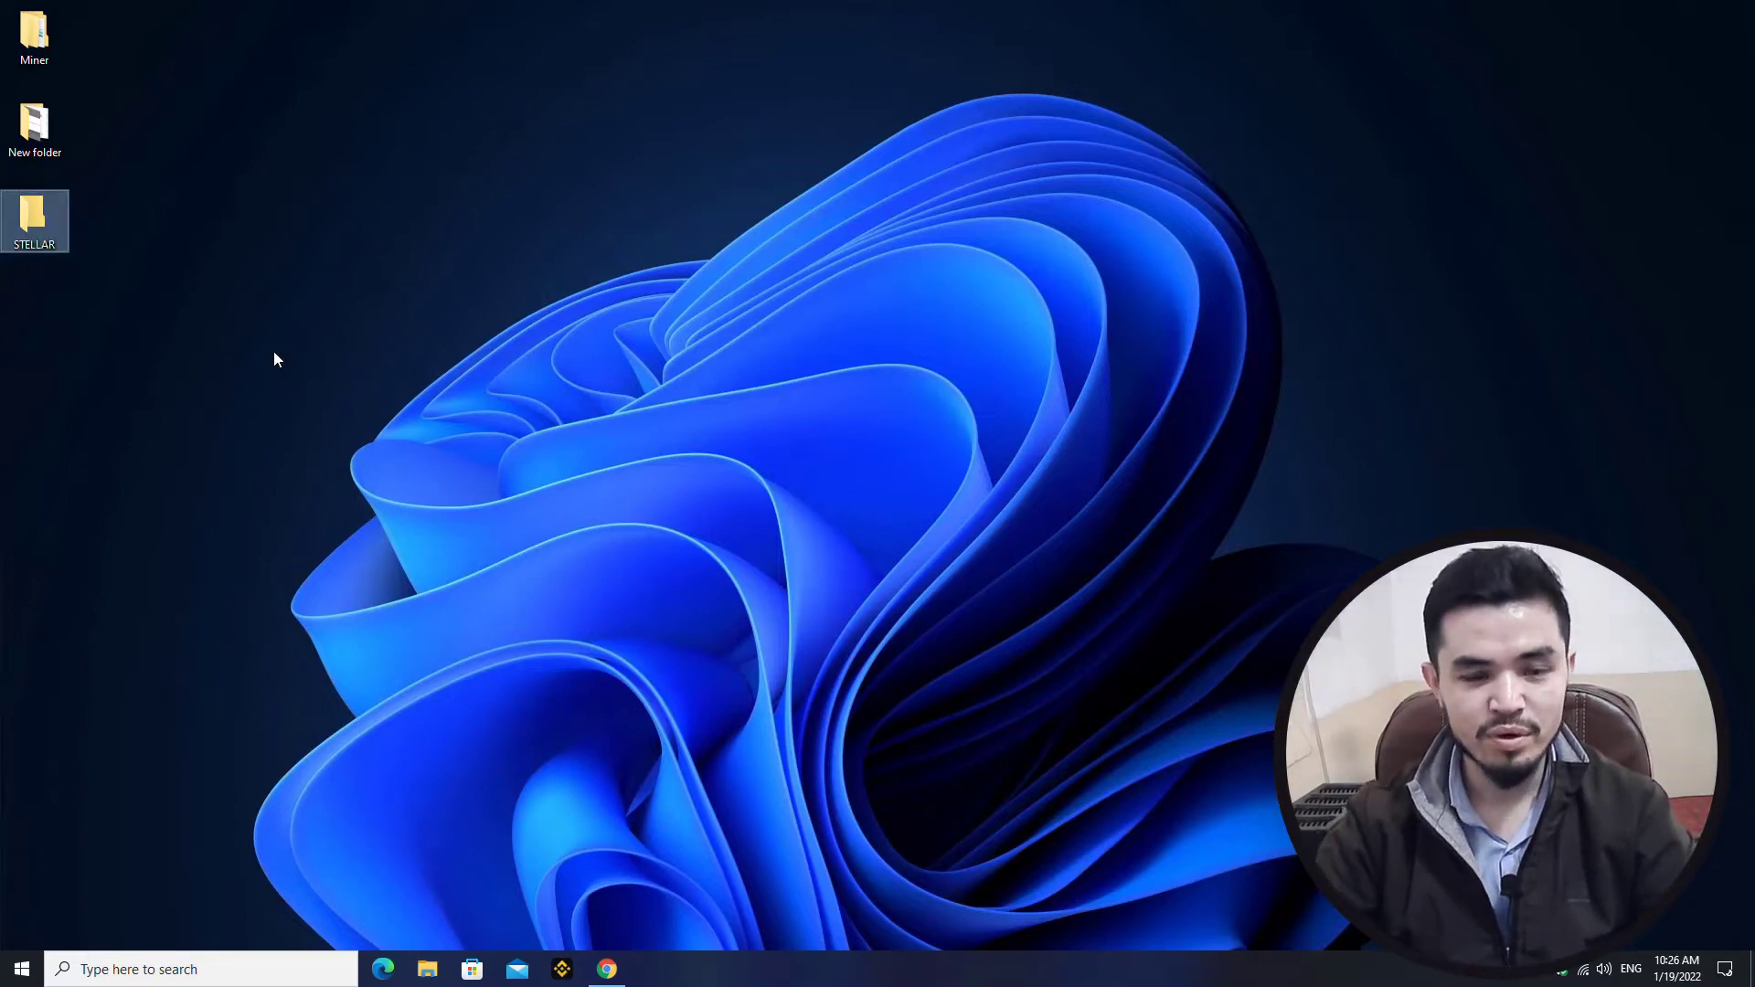
pyautogui.click(274, 353)
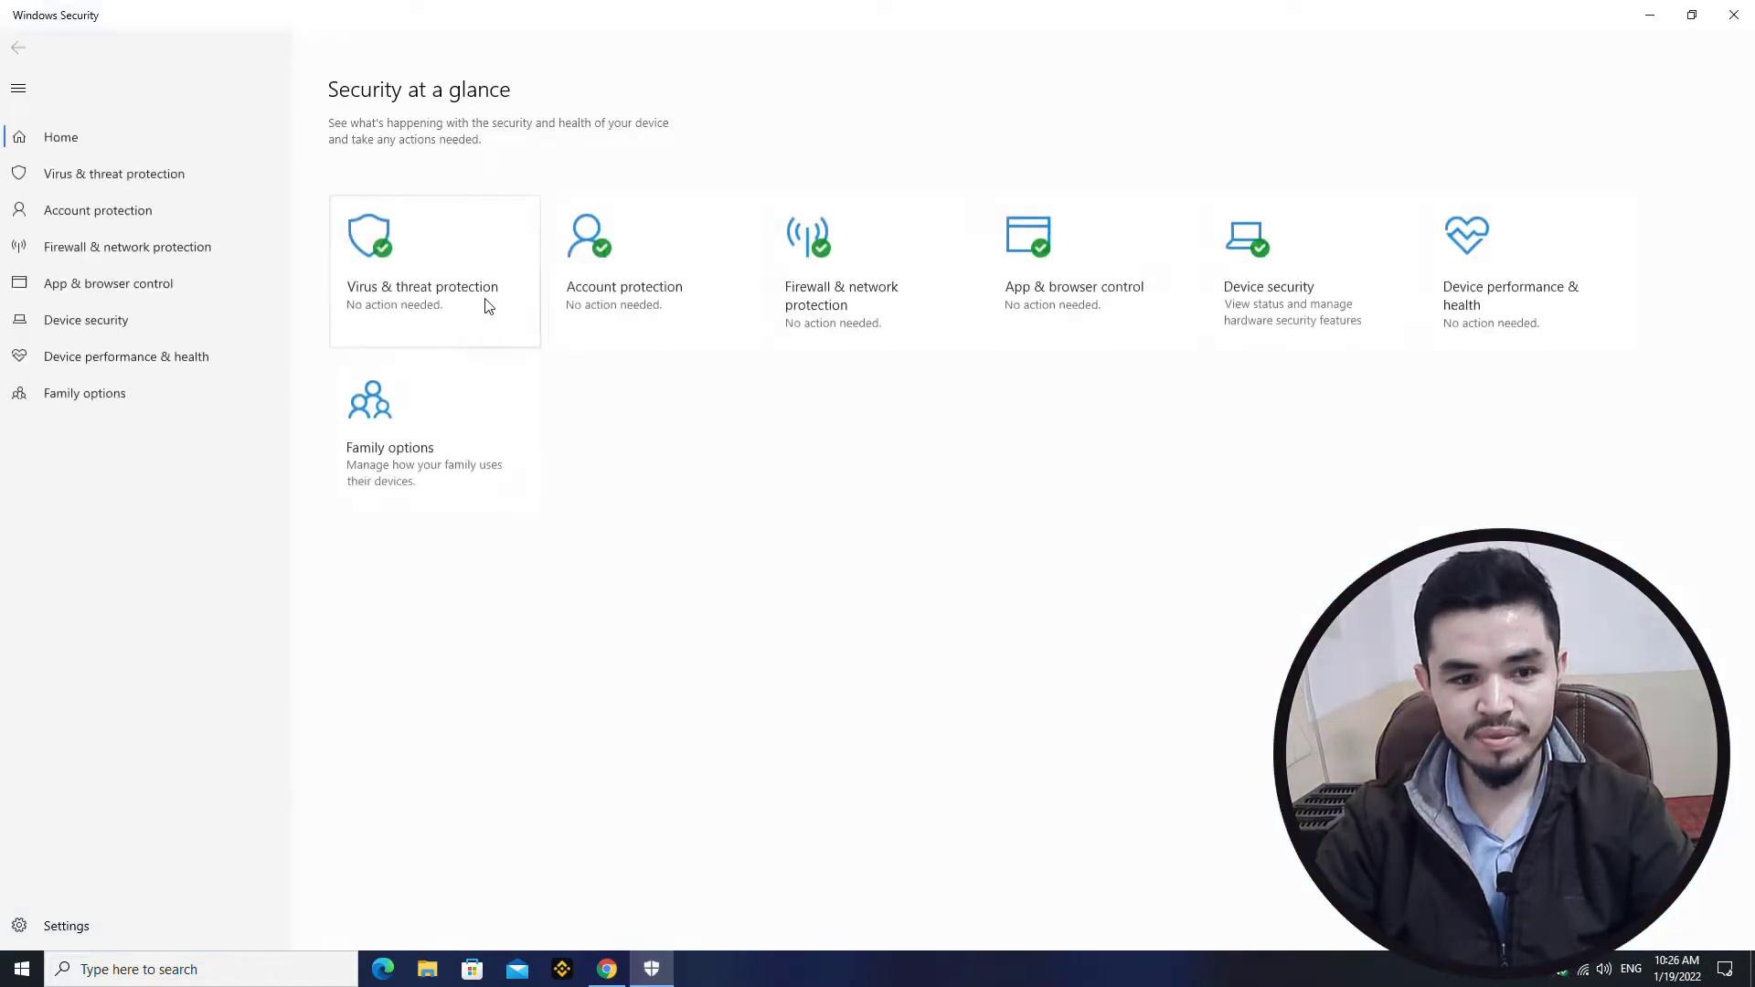
# Step: Go to Virus & threat protection settings and reach the exclusions list
pyautogui.click(482, 302)
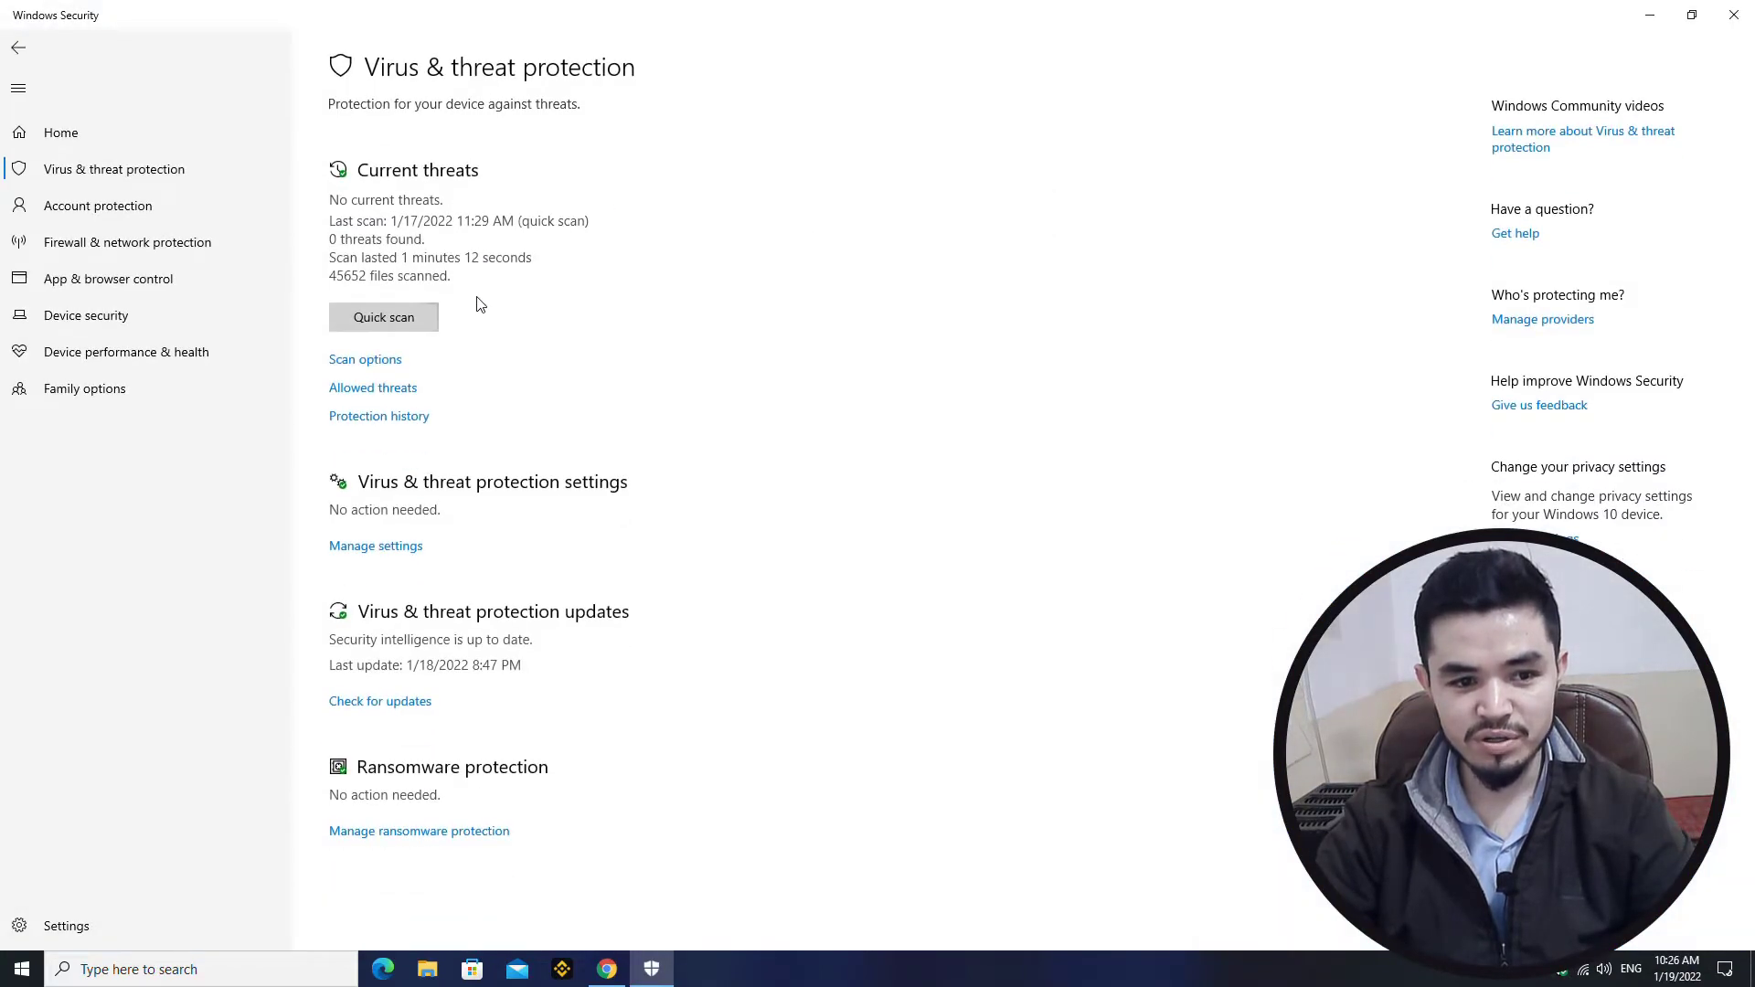
pyautogui.click(391, 548)
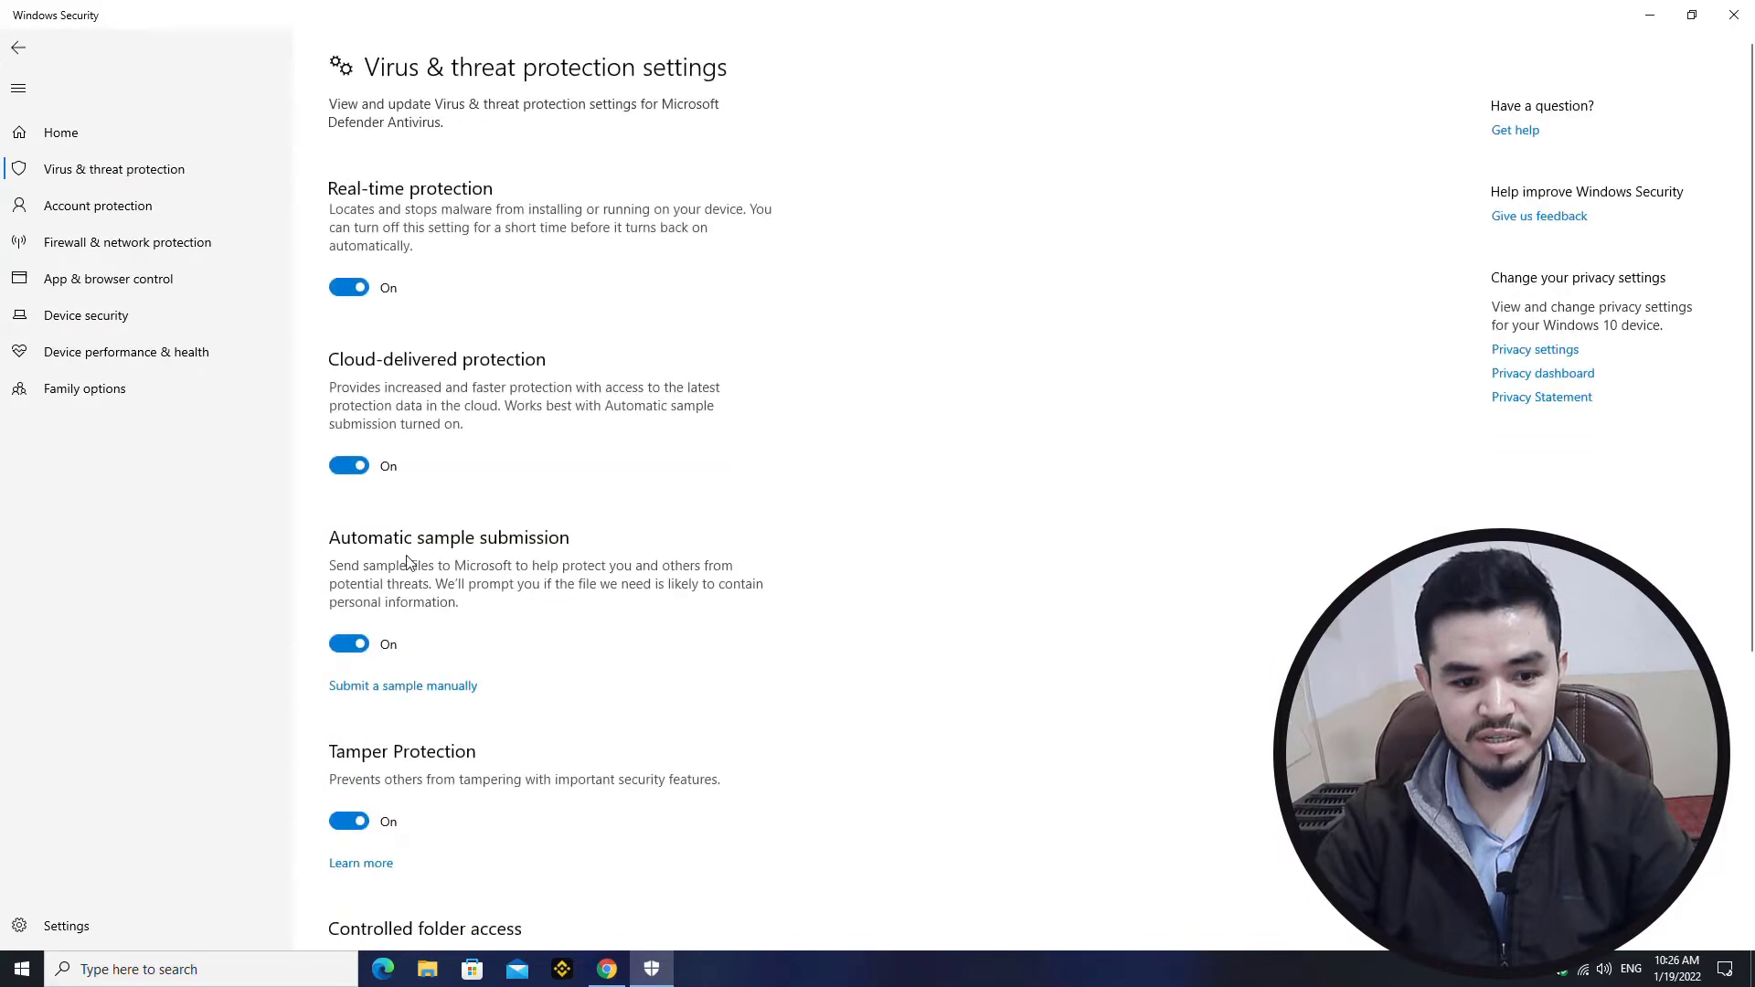
pyautogui.scroll(-5, 408, 631)
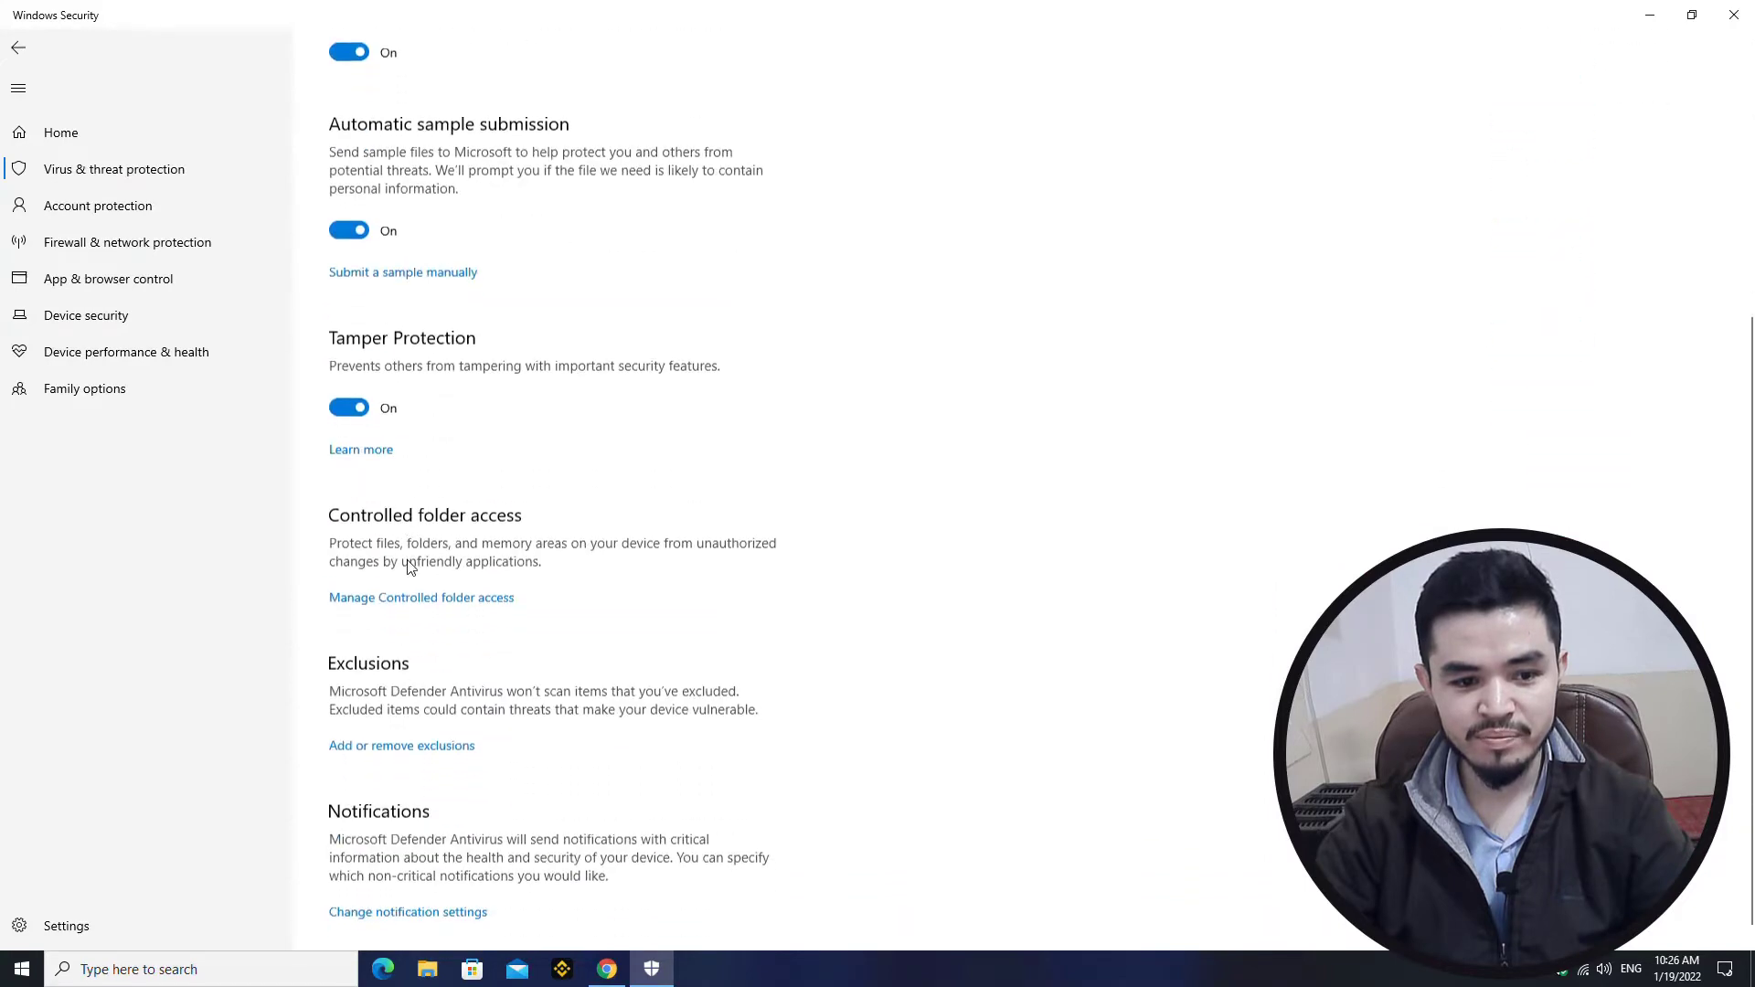
pyautogui.click(409, 729)
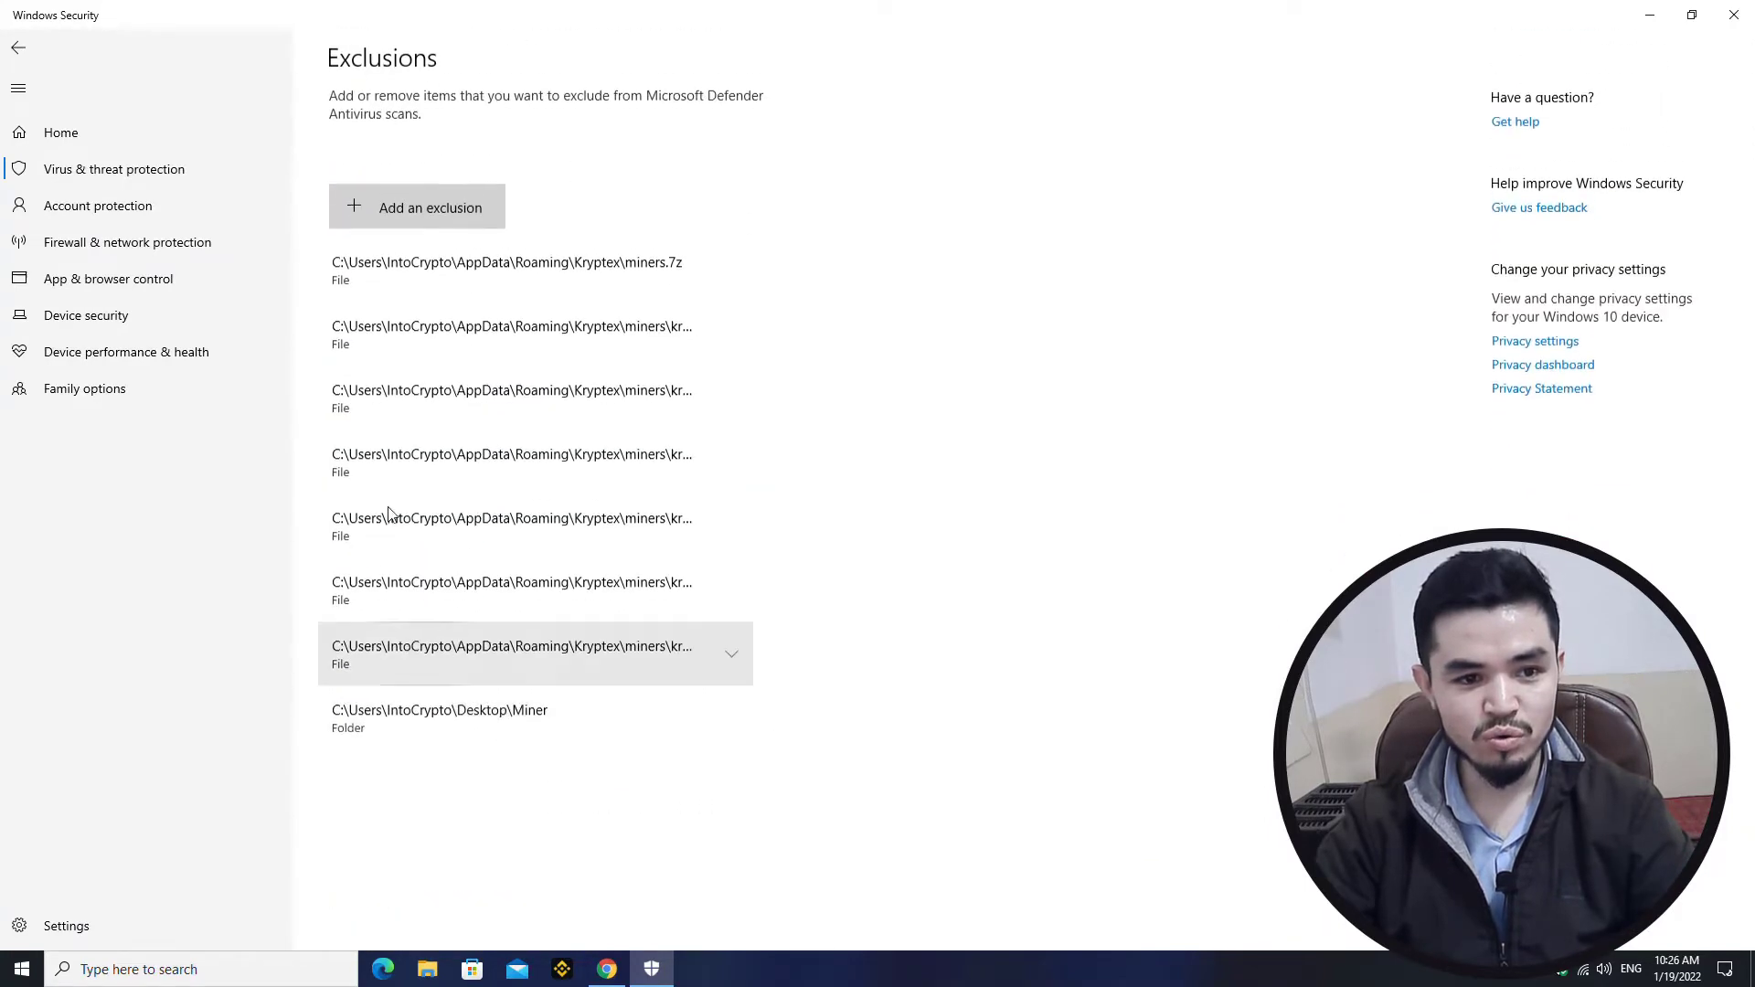
# Step: Add Desktop\STELLAR as a folder exclusion and close Windows Security
pyautogui.click(418, 235)
pyautogui.click(416, 283)
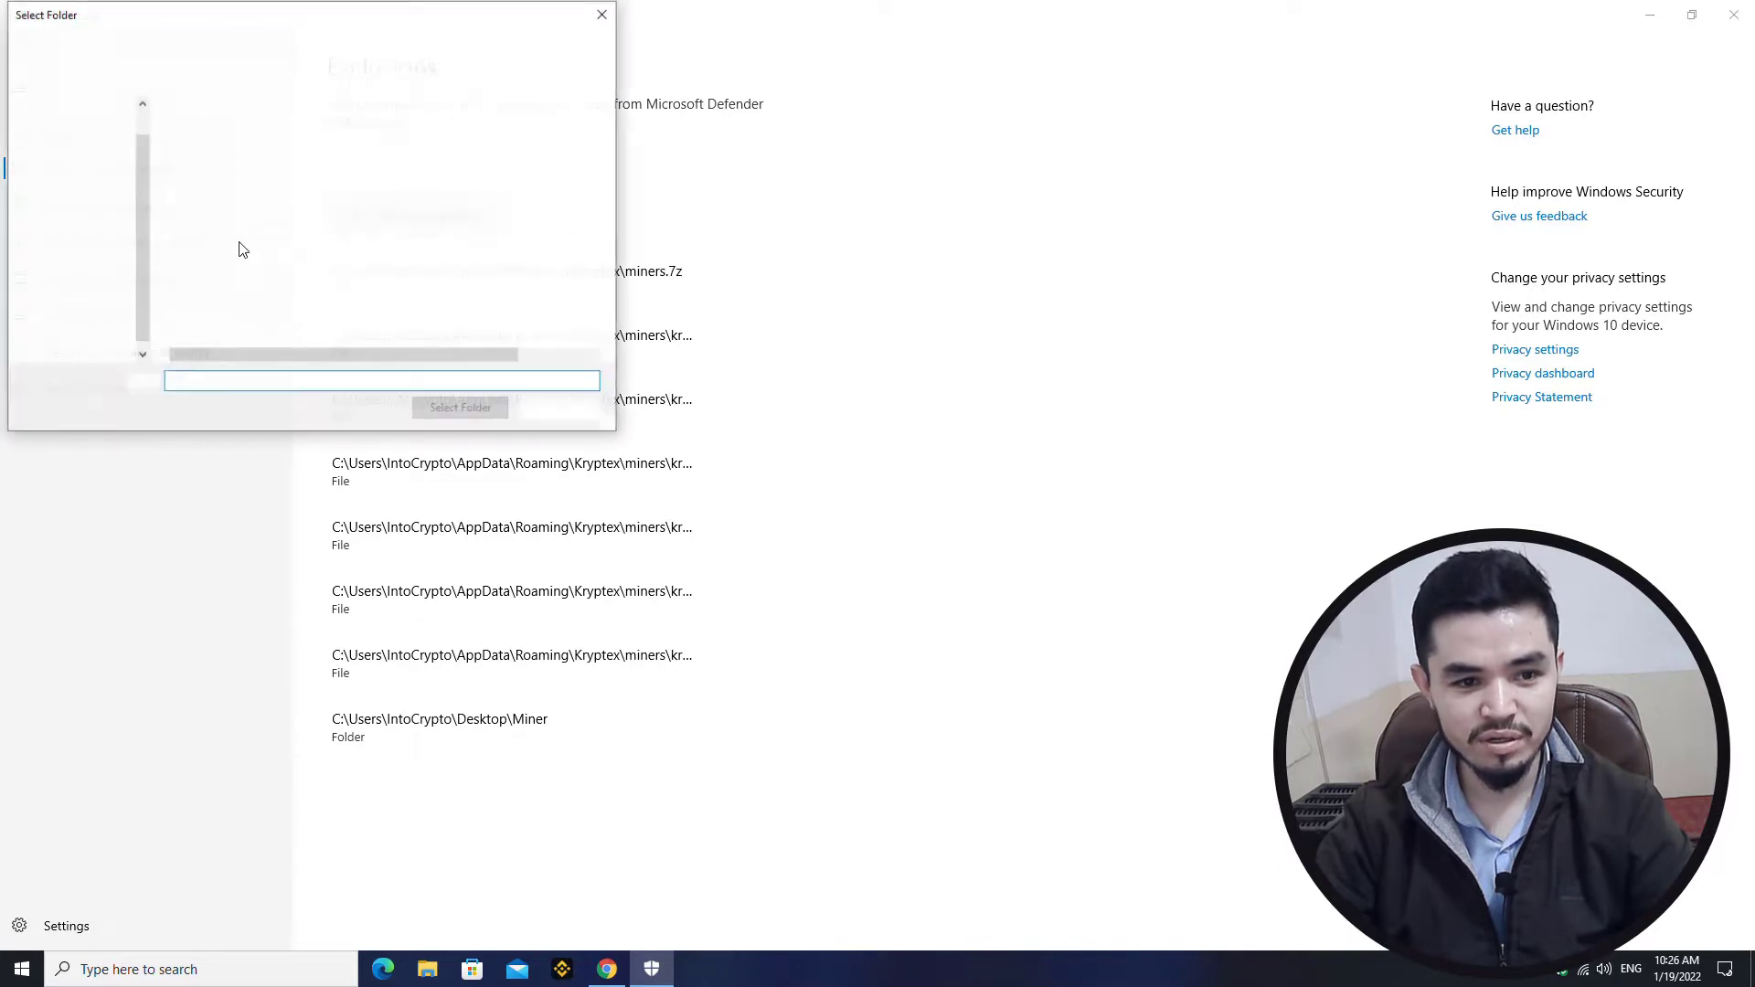
pyautogui.click(110, 107)
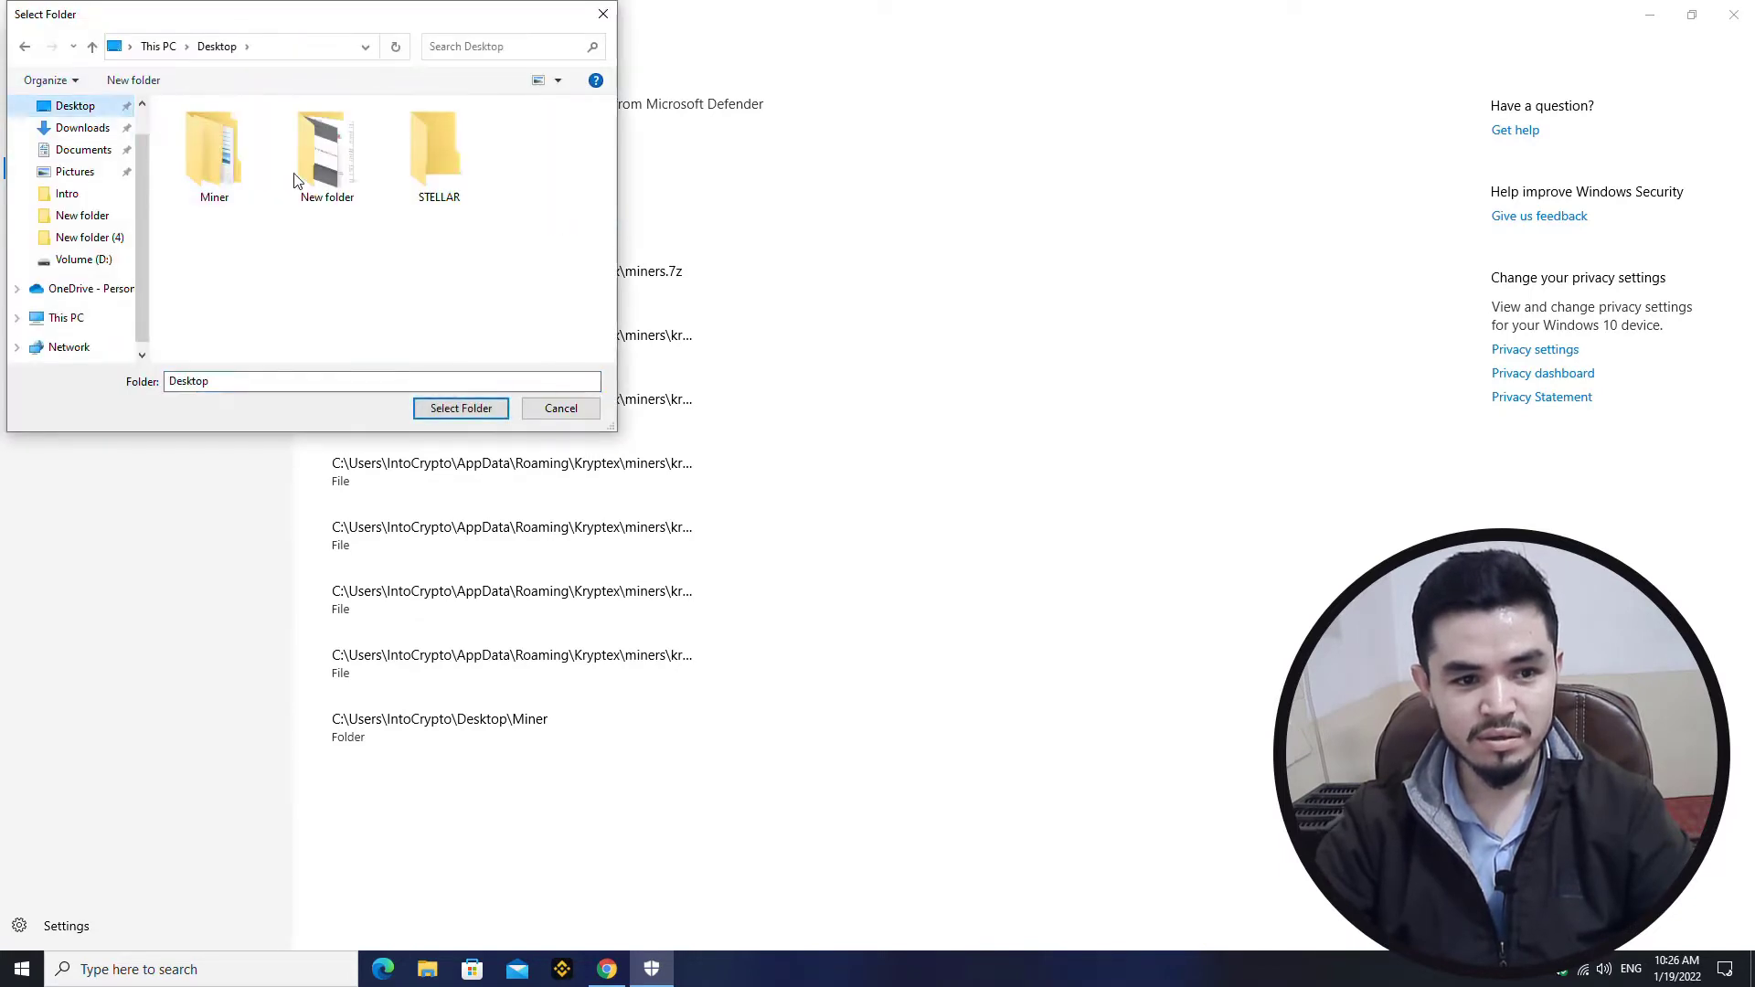
pyautogui.doubleClick(443, 160)
pyautogui.click(482, 419)
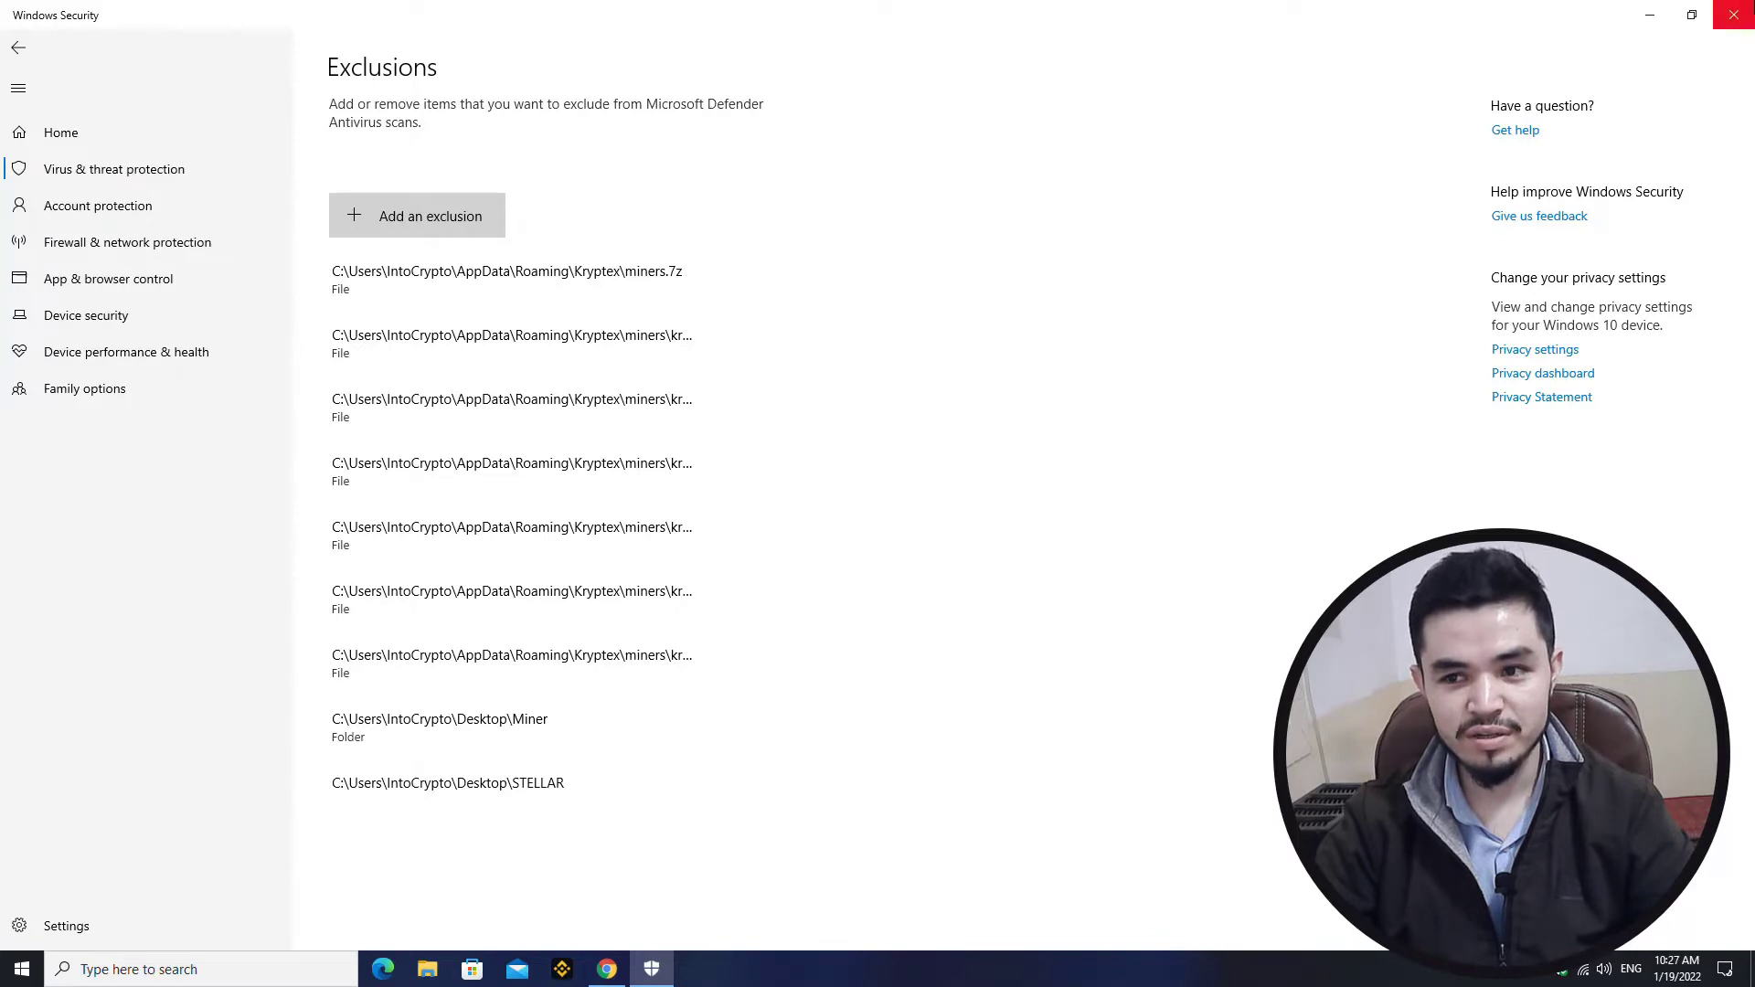
pyautogui.click(1735, 15)
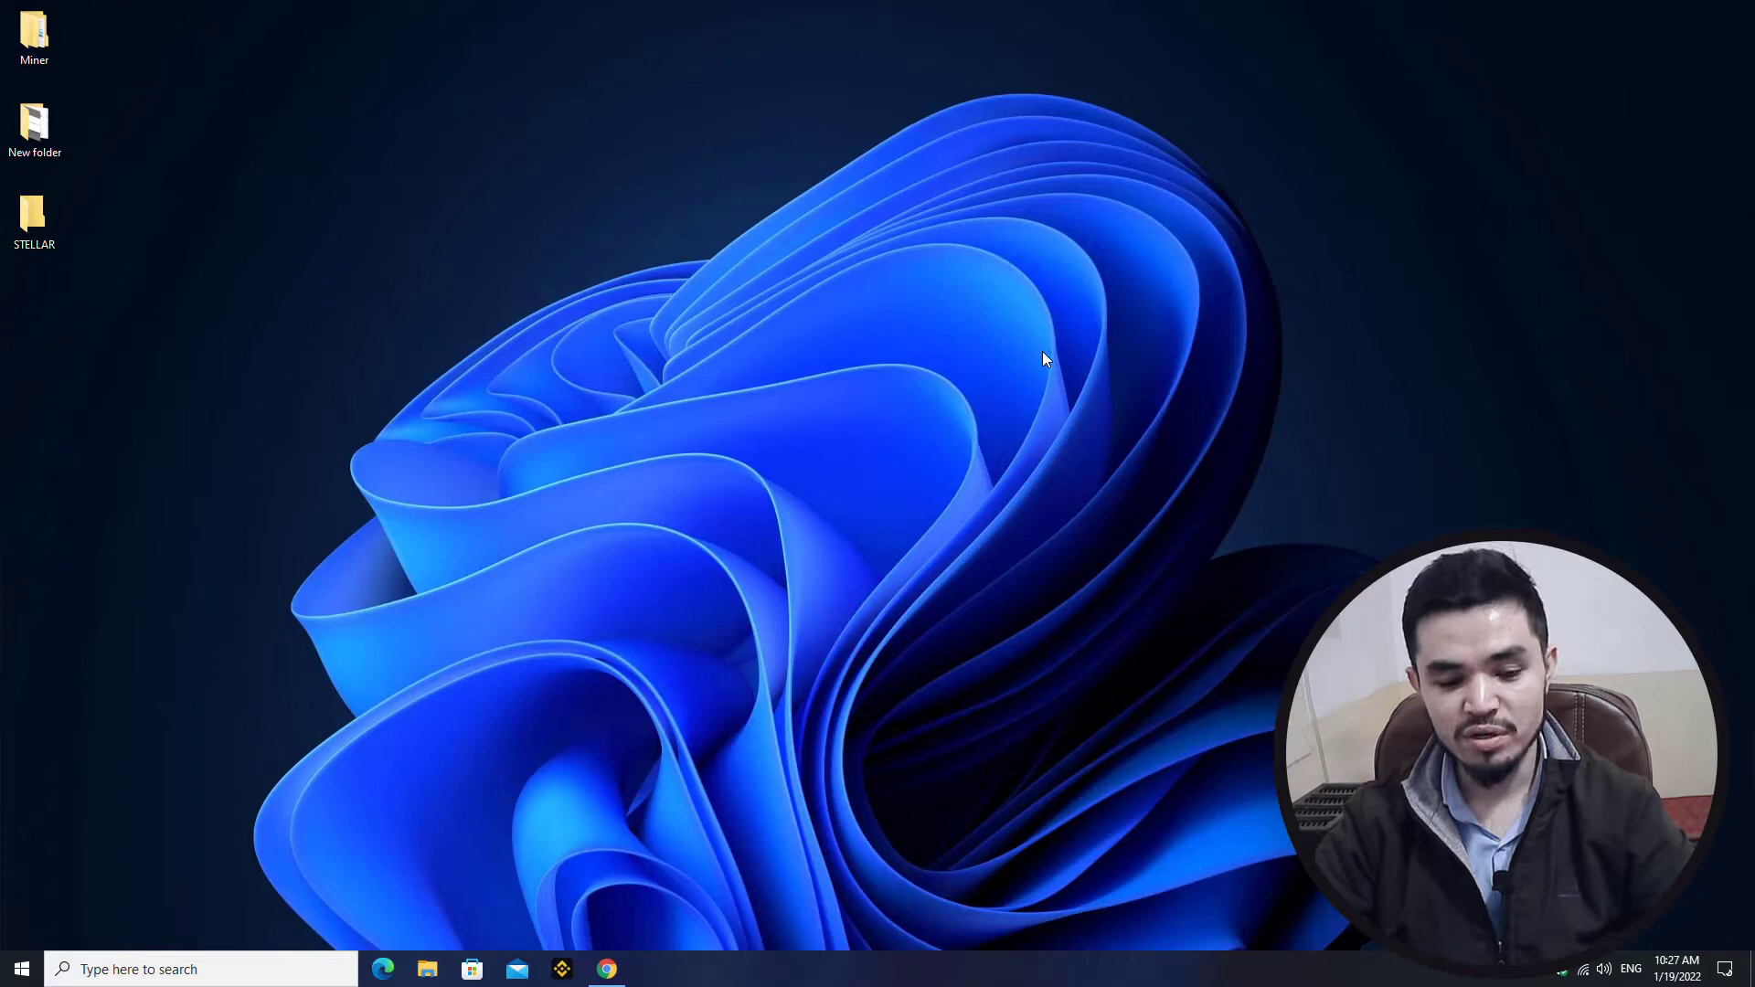
# Step: Restore Chrome and send unMineable's miner-files-included Windows download to IDM
pyautogui.click(607, 969)
pyautogui.scroll(10, 804, 488)
pyautogui.scroll(5, 804, 487)
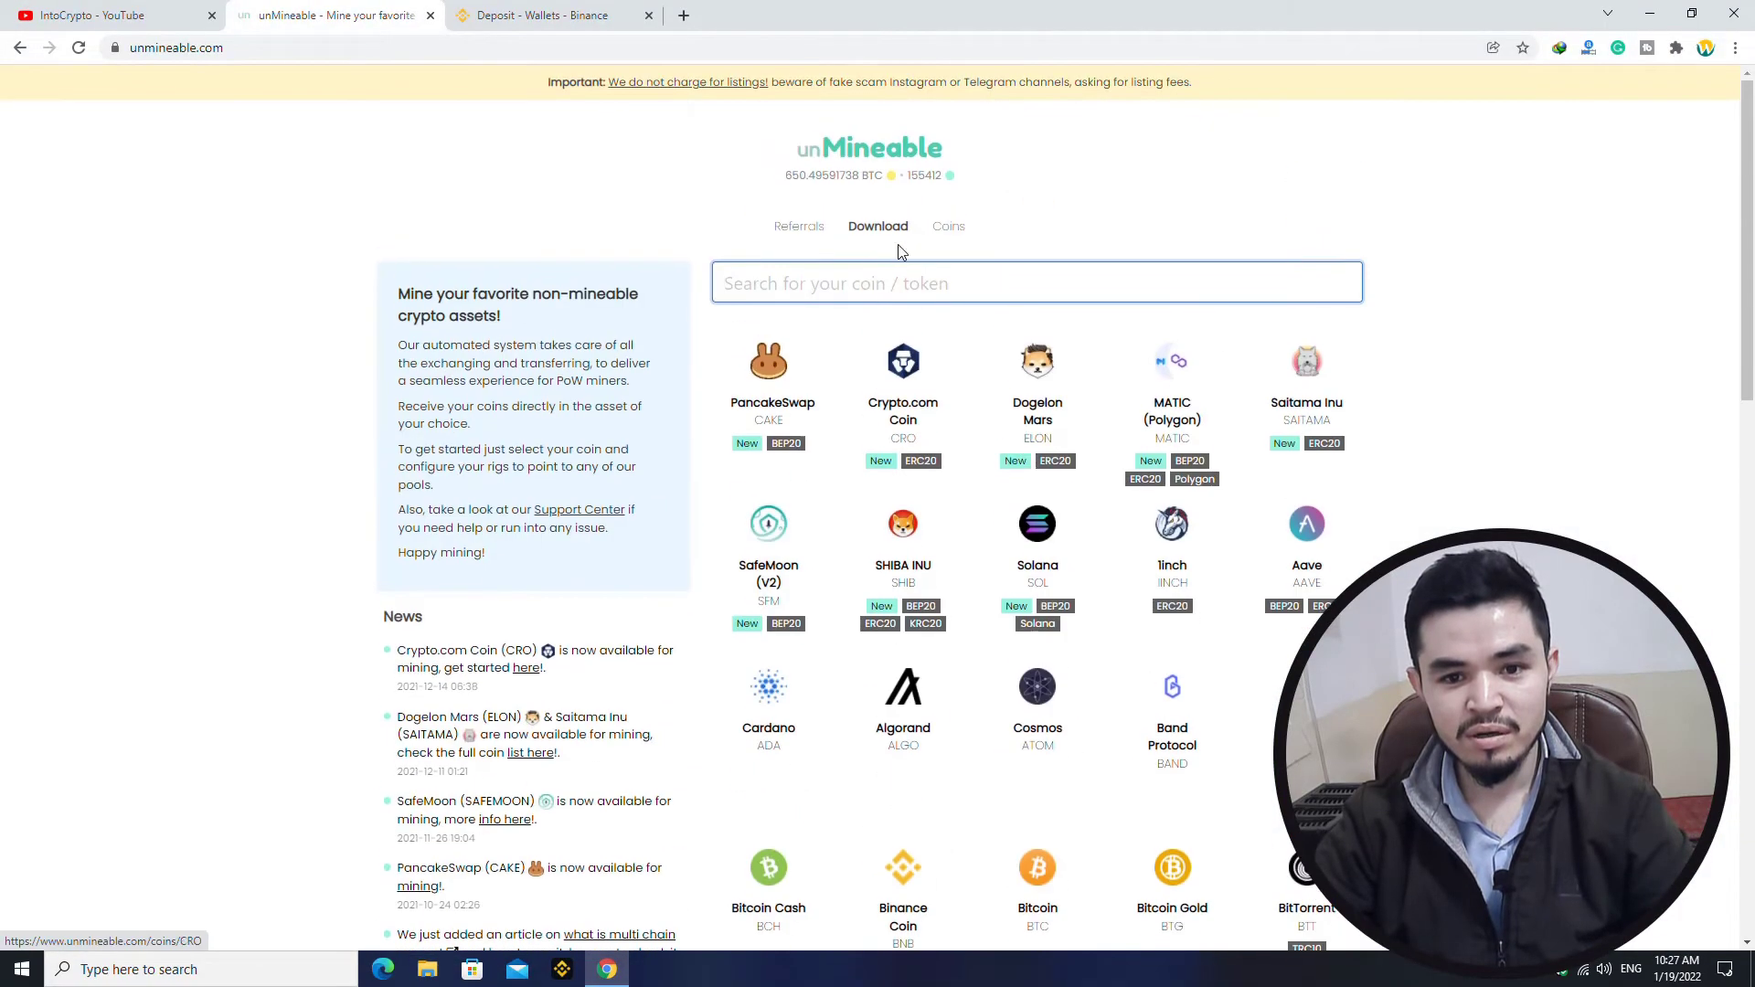
pyautogui.click(901, 228)
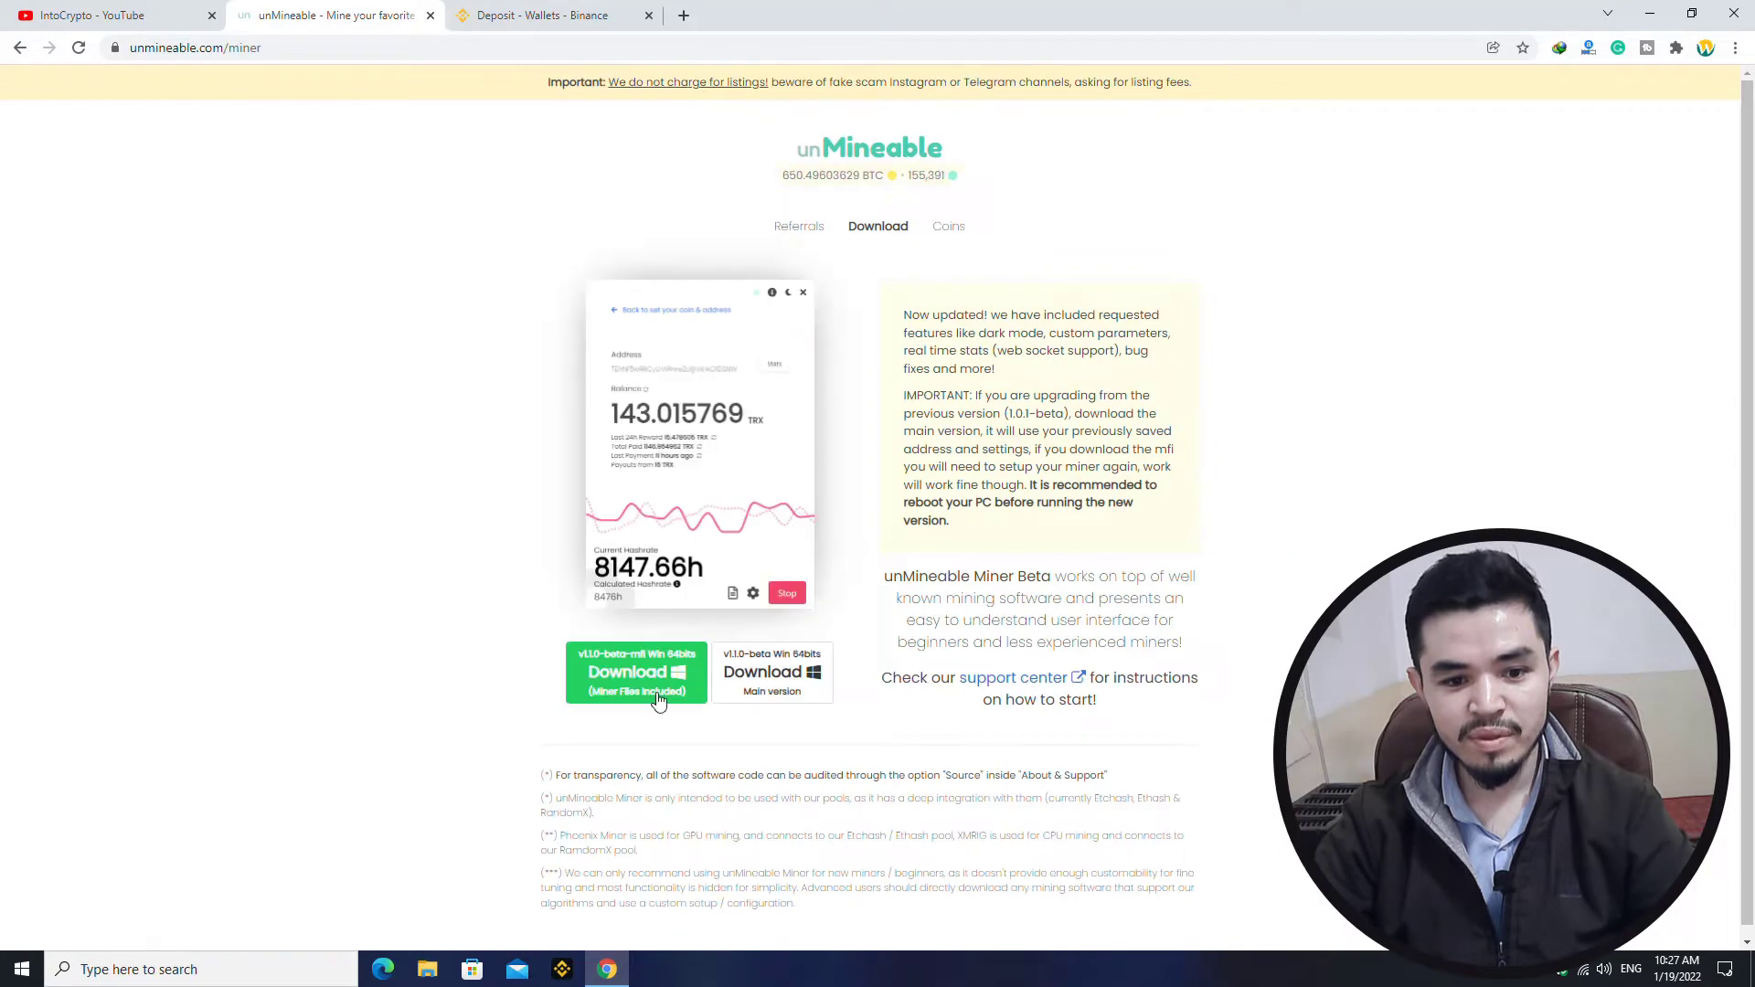
pyautogui.rightClick(658, 695)
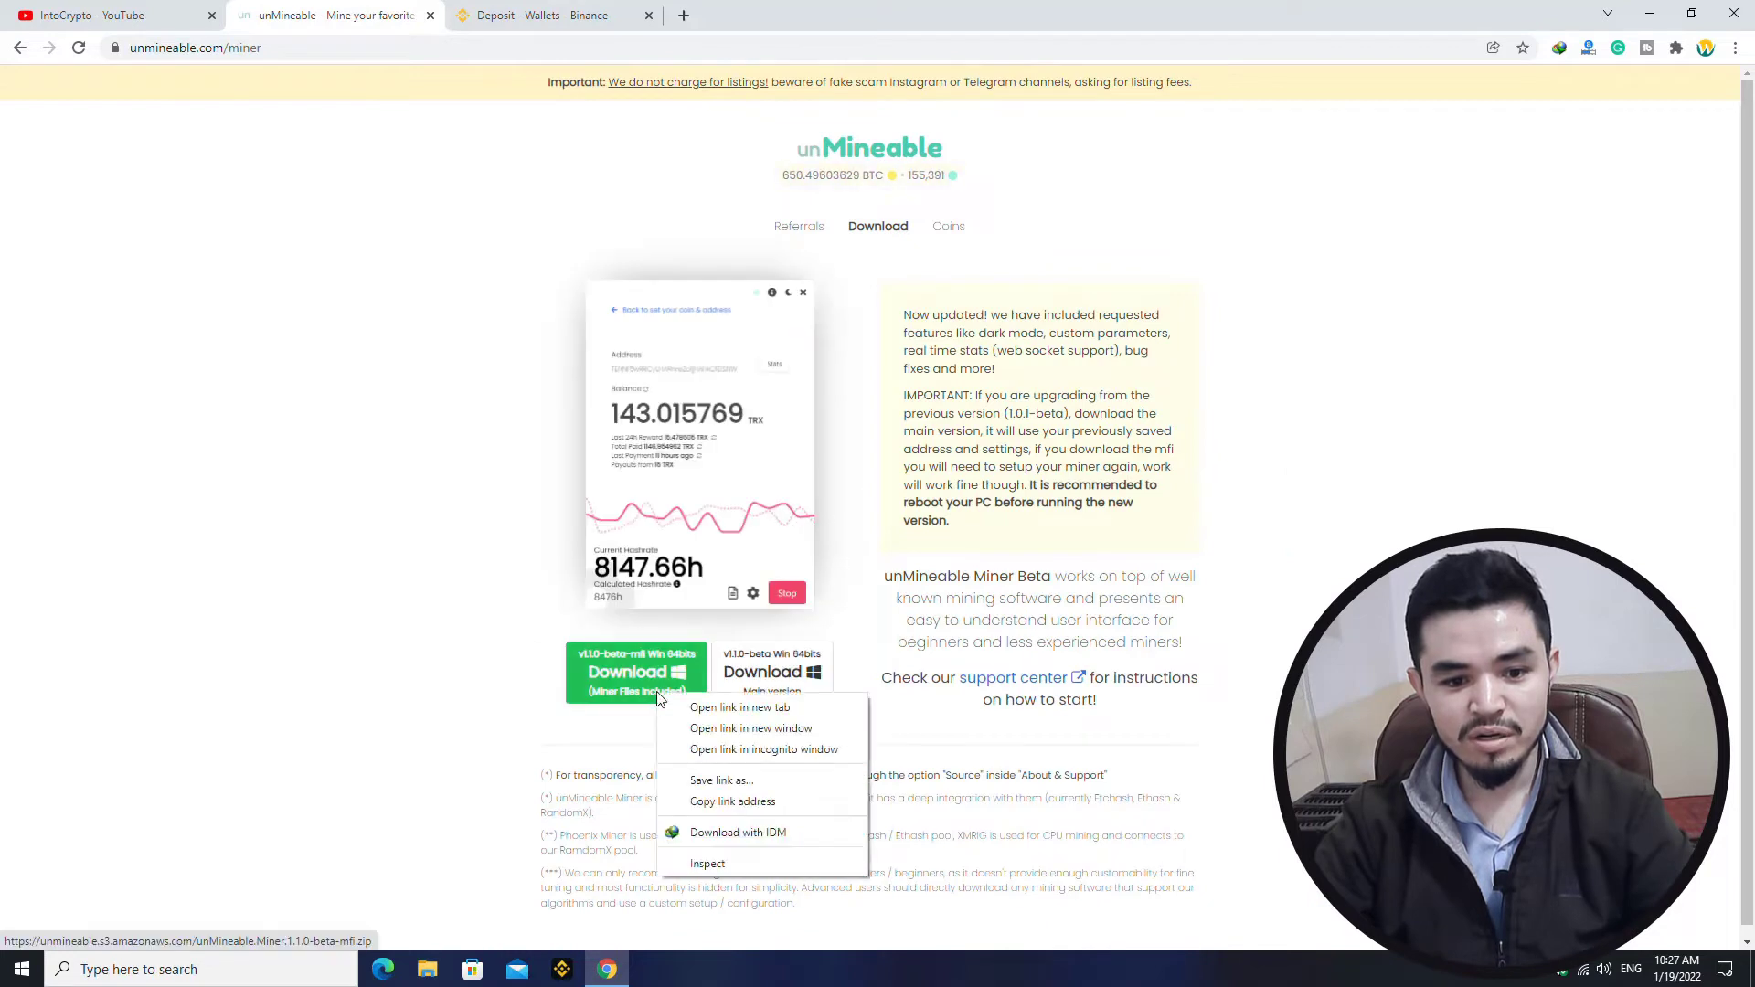
pyautogui.click(729, 835)
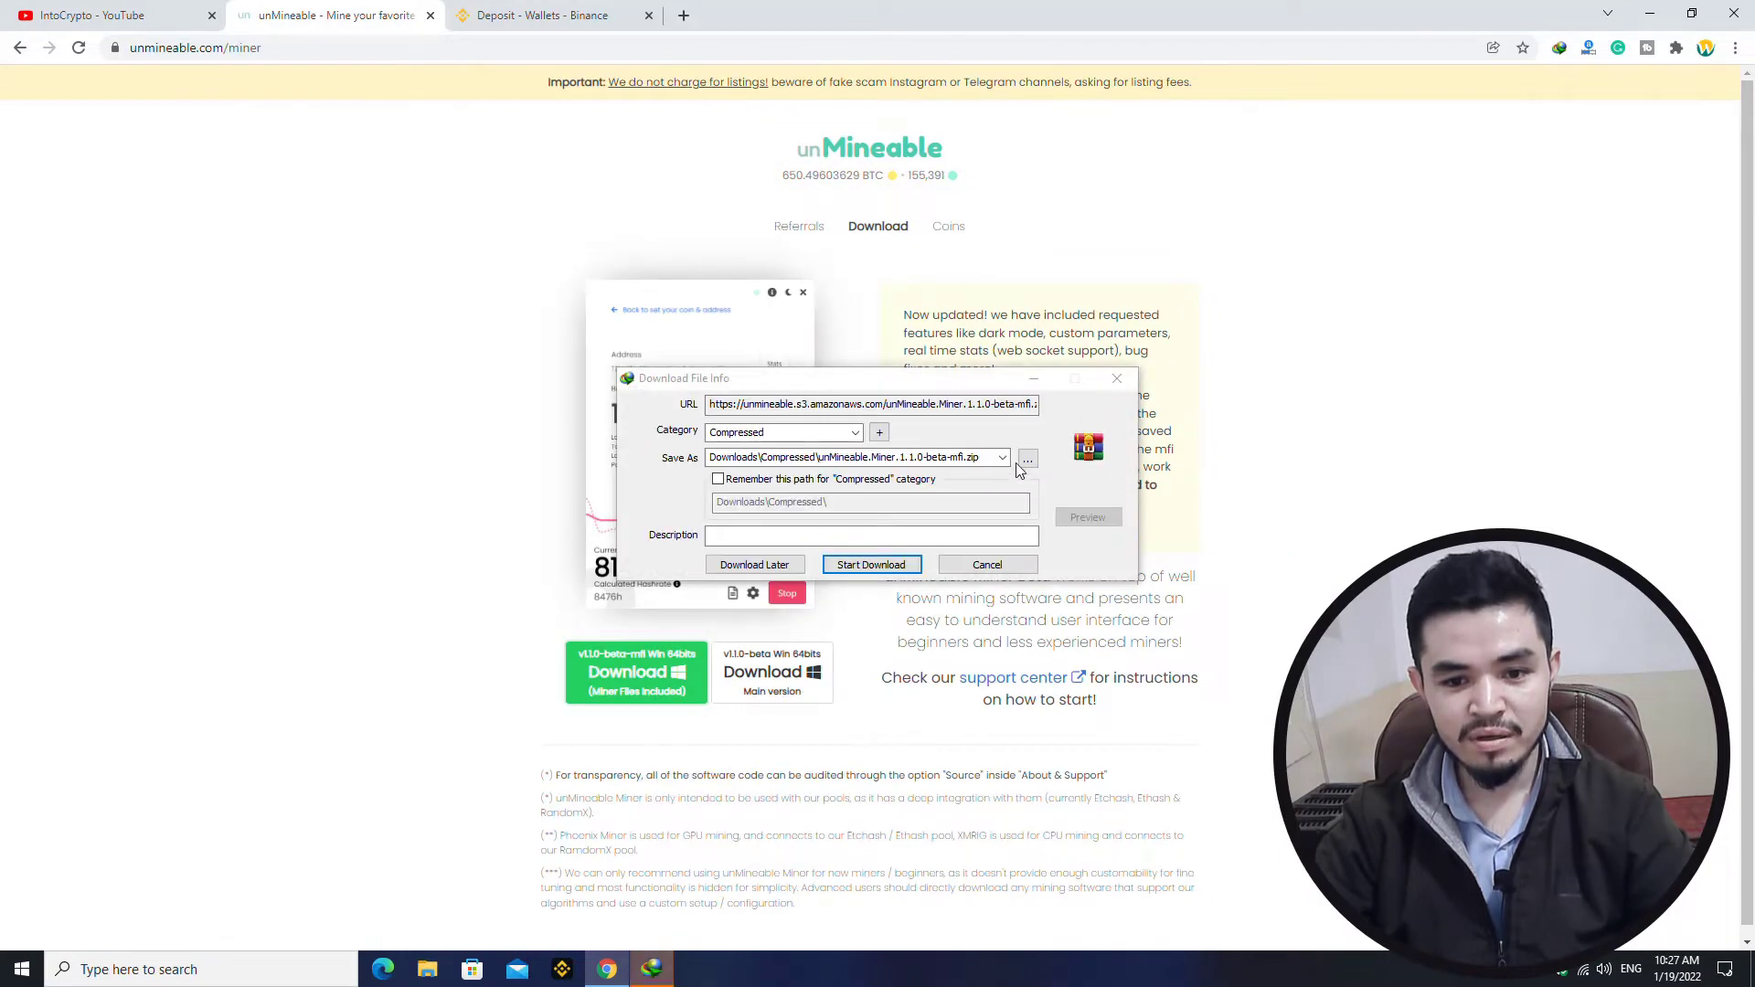
# Step: Save the miner zip into Desktop\STELLAR, start the download, then close the progress window
pyautogui.click(1024, 460)
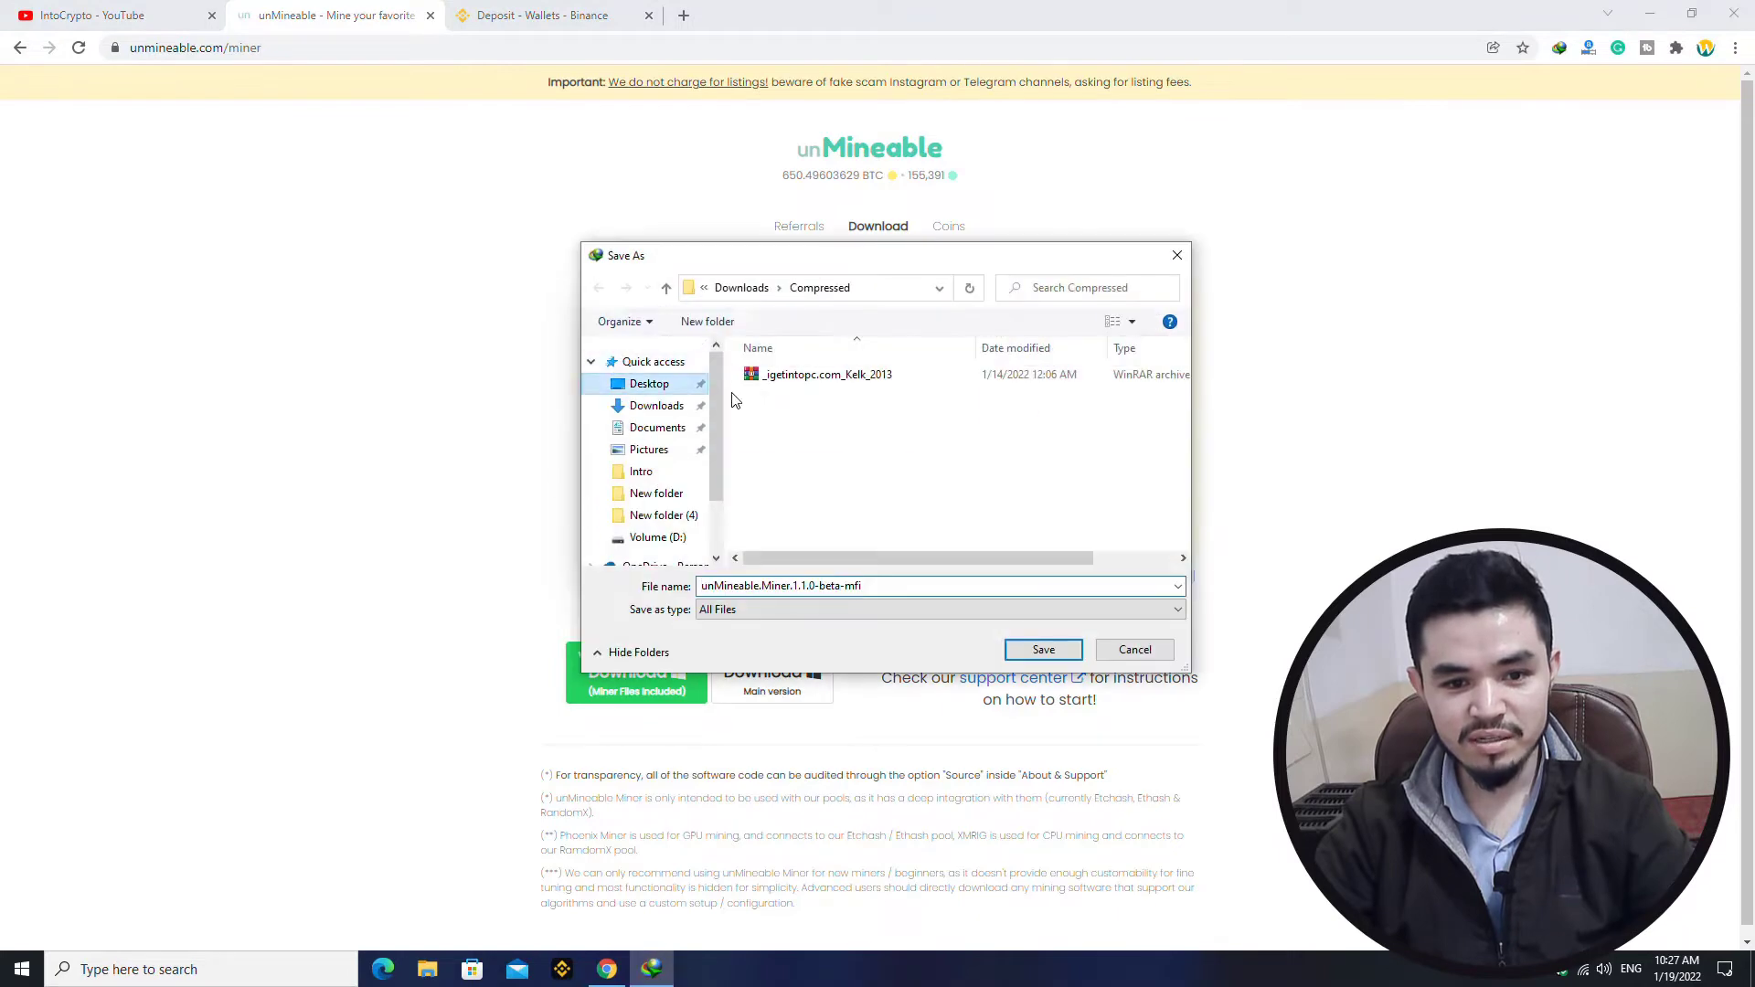
pyautogui.click(649, 383)
pyautogui.doubleClick(997, 400)
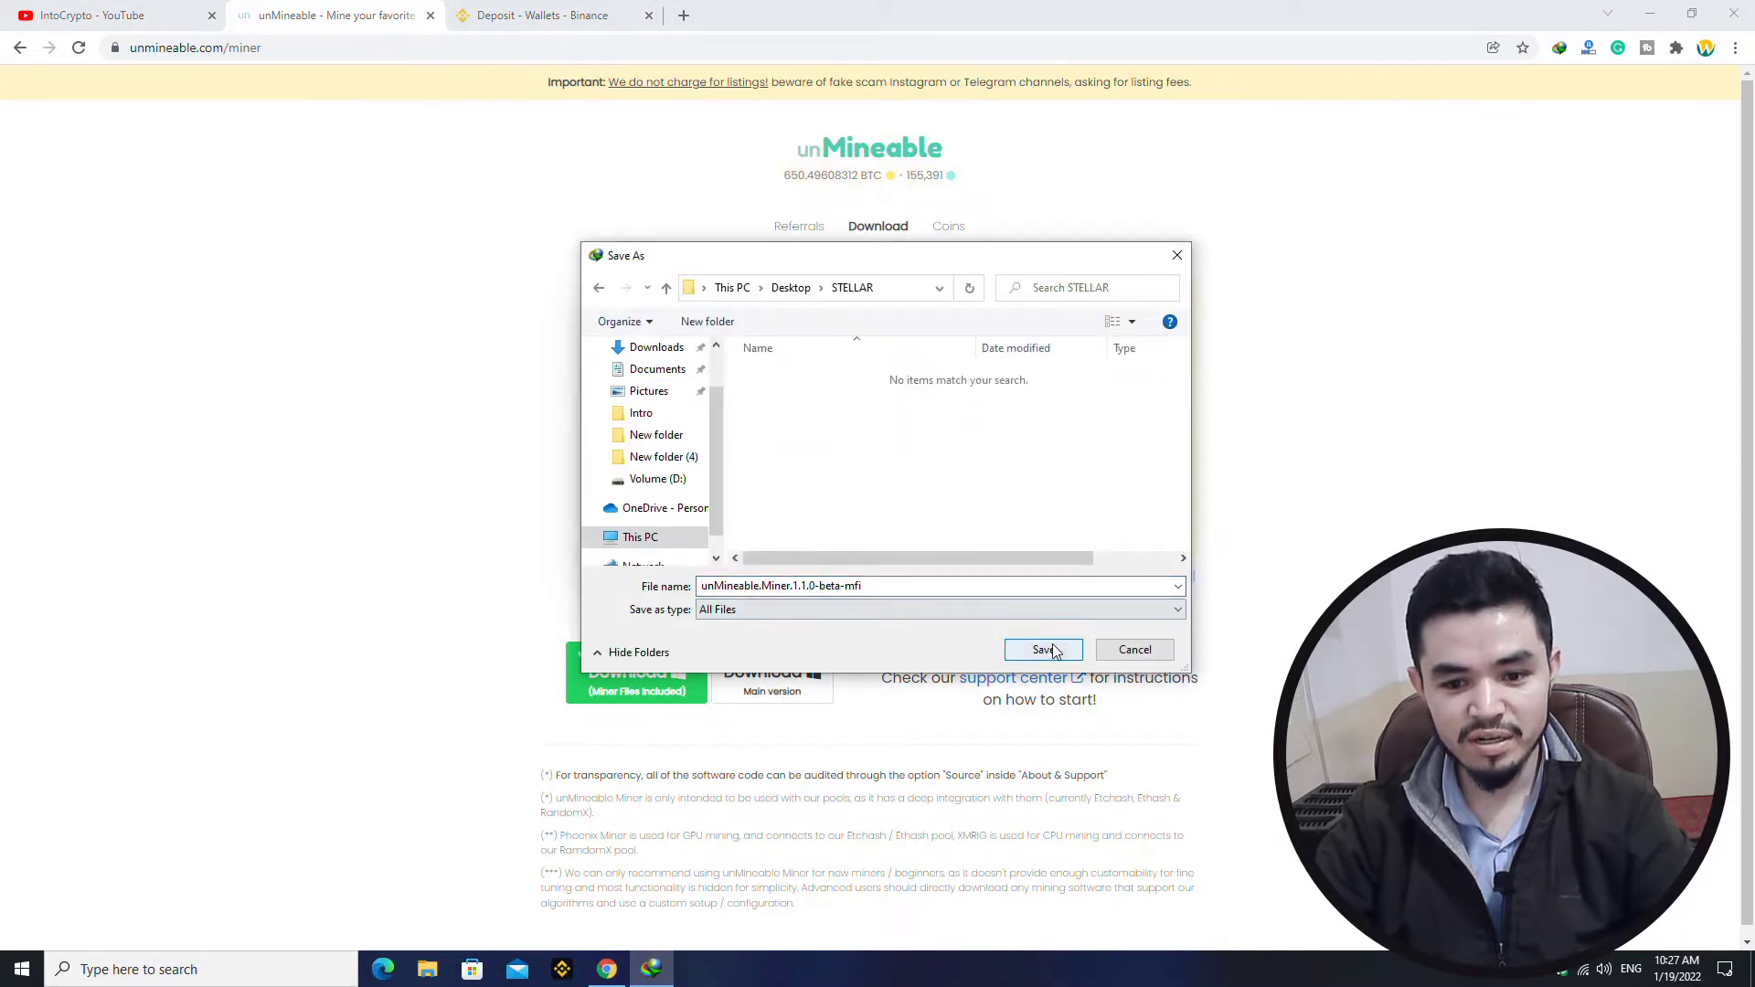
pyautogui.click(1052, 644)
pyautogui.click(874, 568)
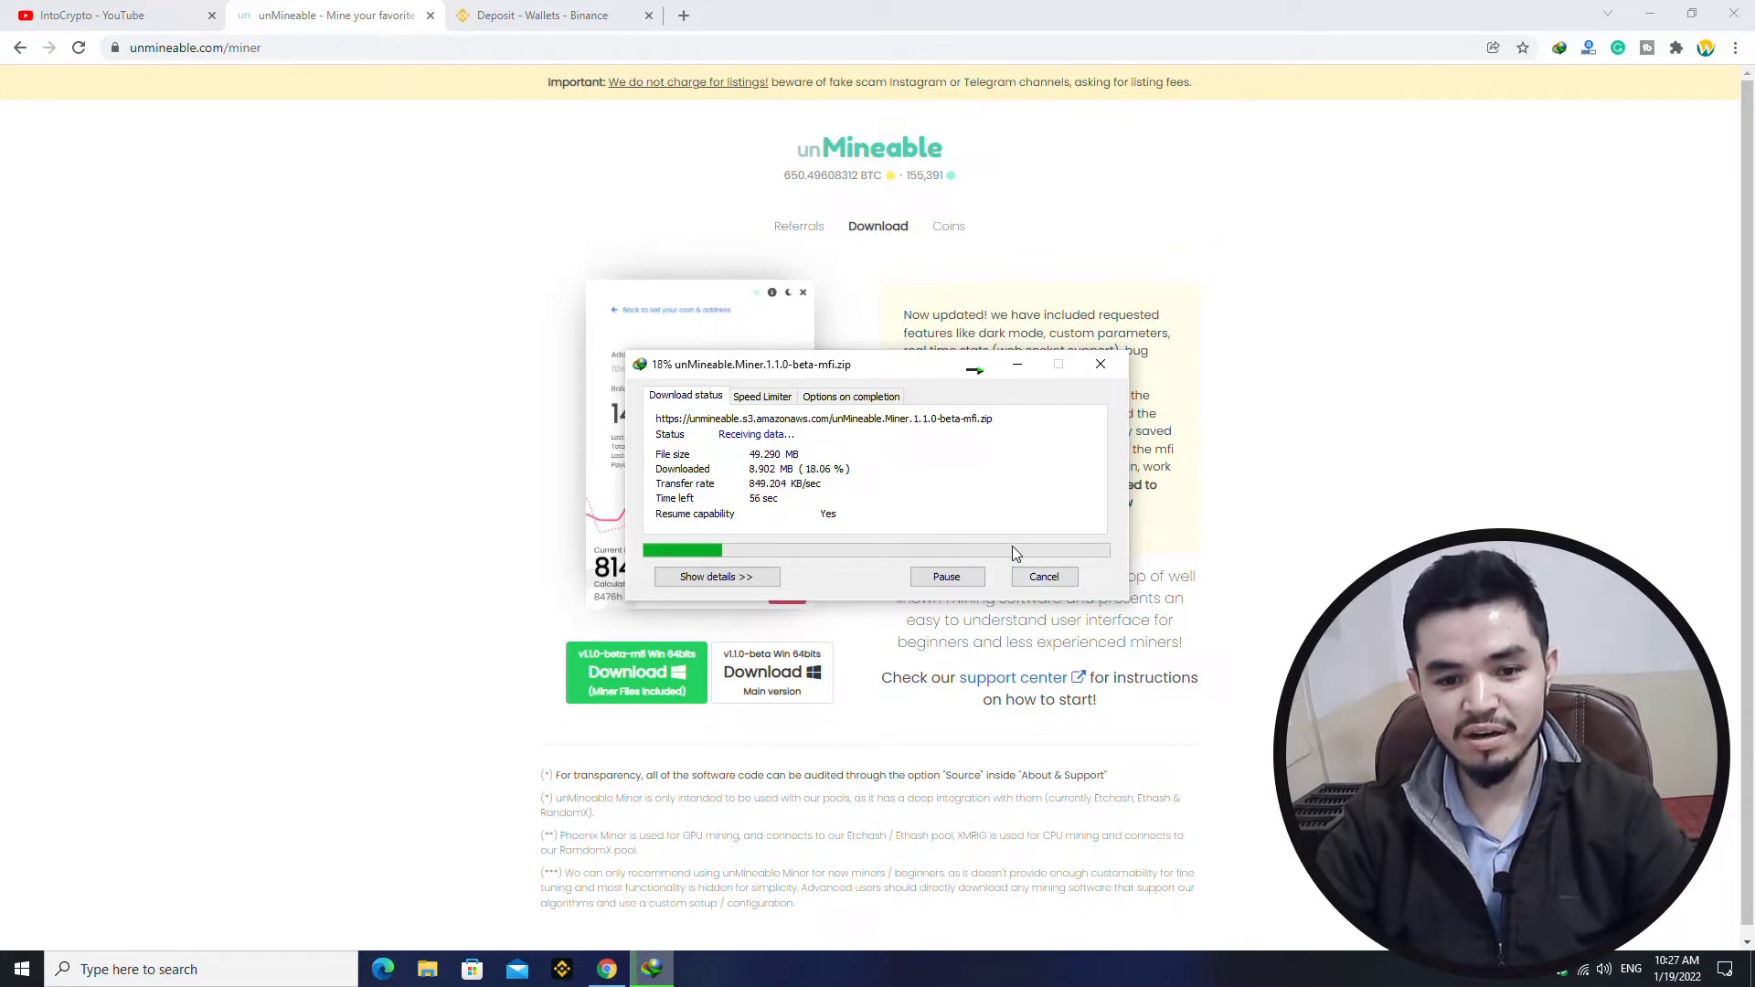
pyautogui.click(1033, 574)
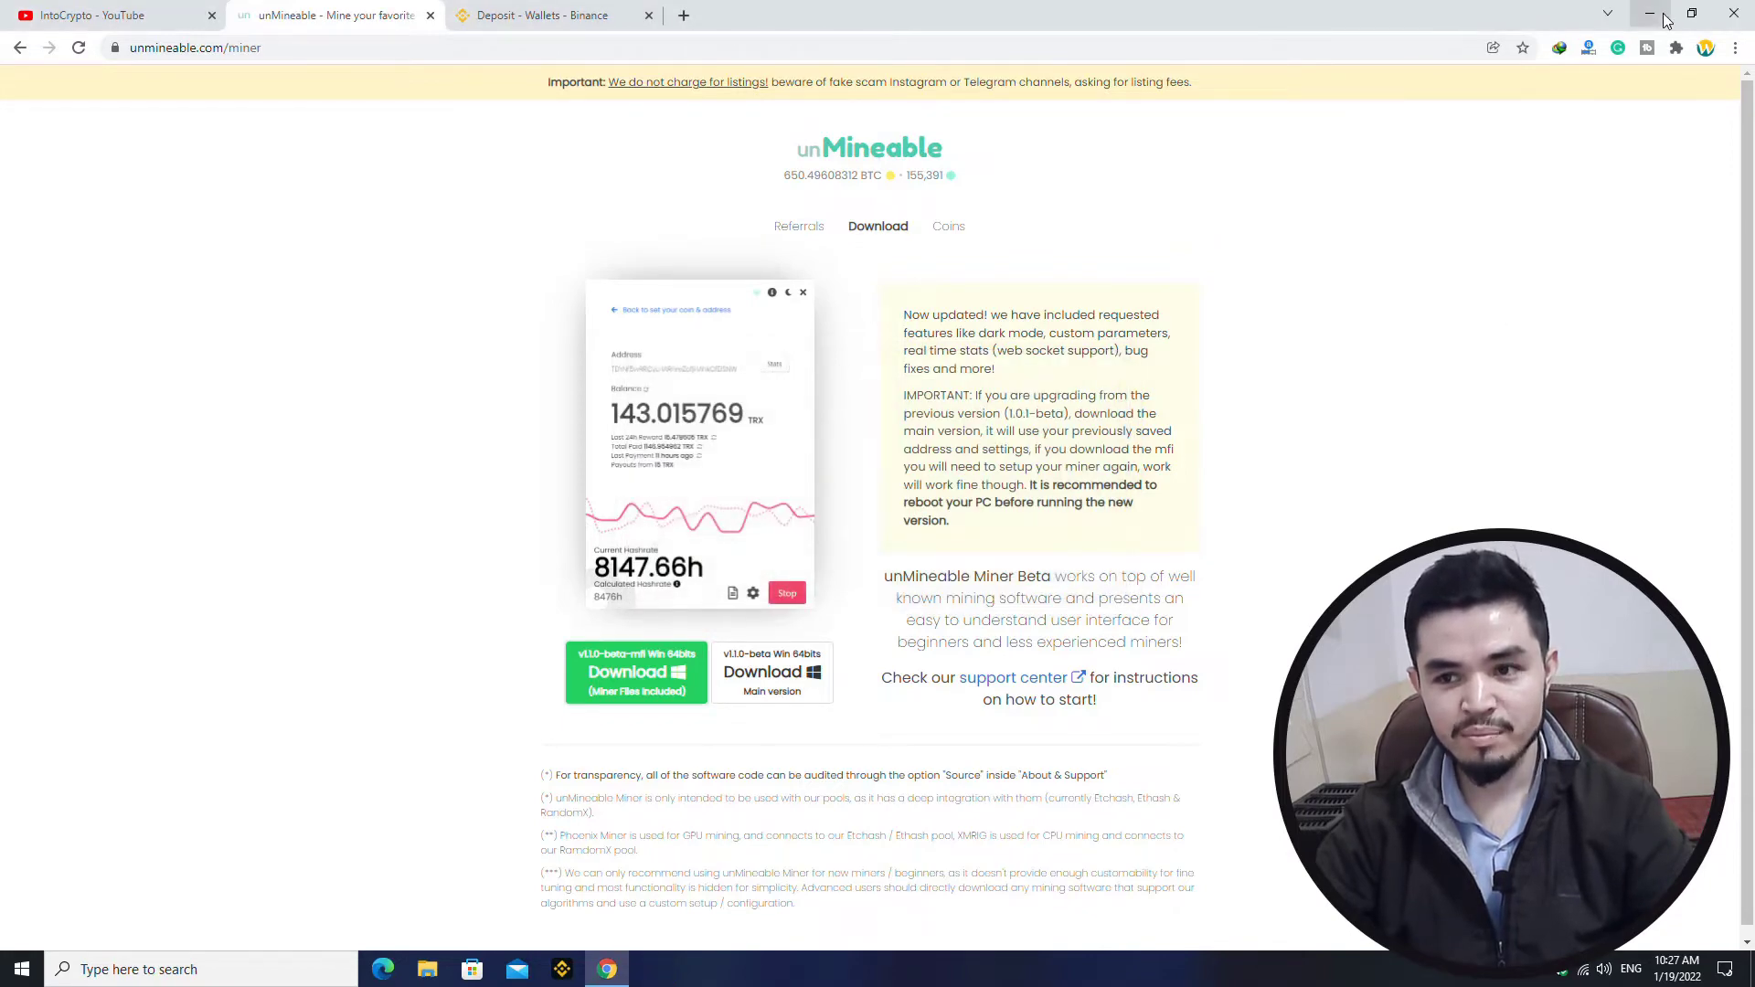
# Step: Copy the unMineable.Miner.1.1.0-beta-mfi zip from the Miner folder into STELLAR
pyautogui.click(1666, 20)
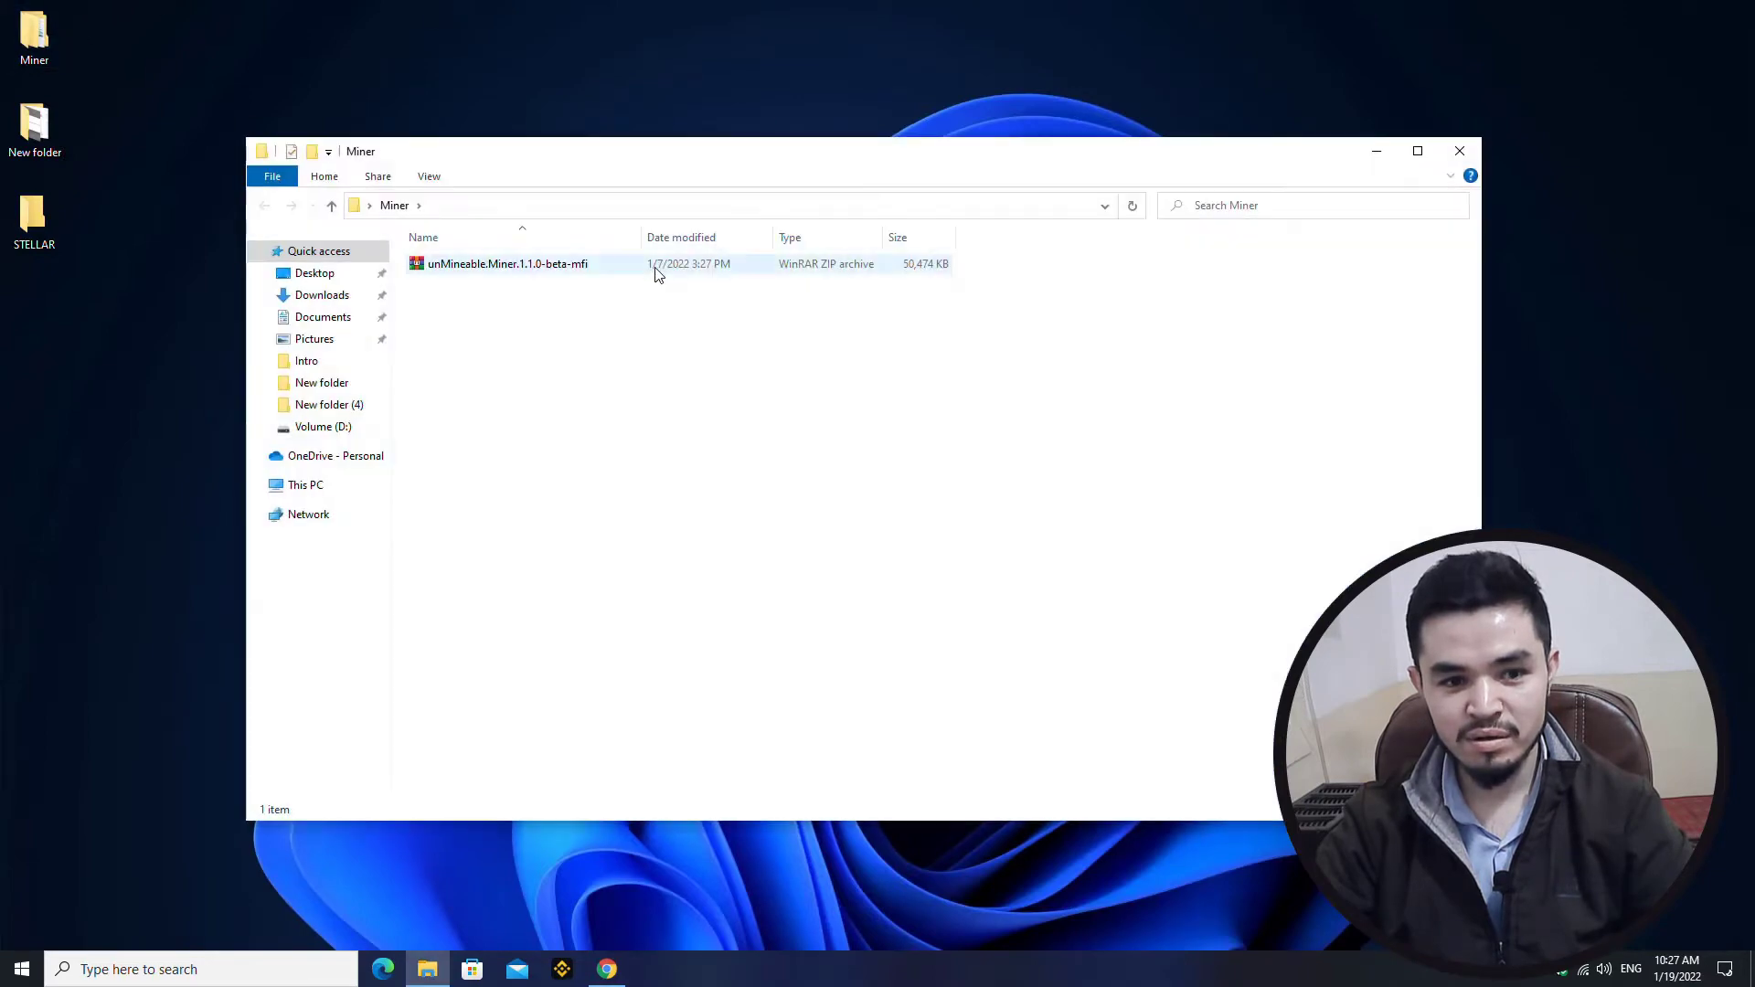
pyautogui.click(655, 265)
pyautogui.rightClick(655, 267)
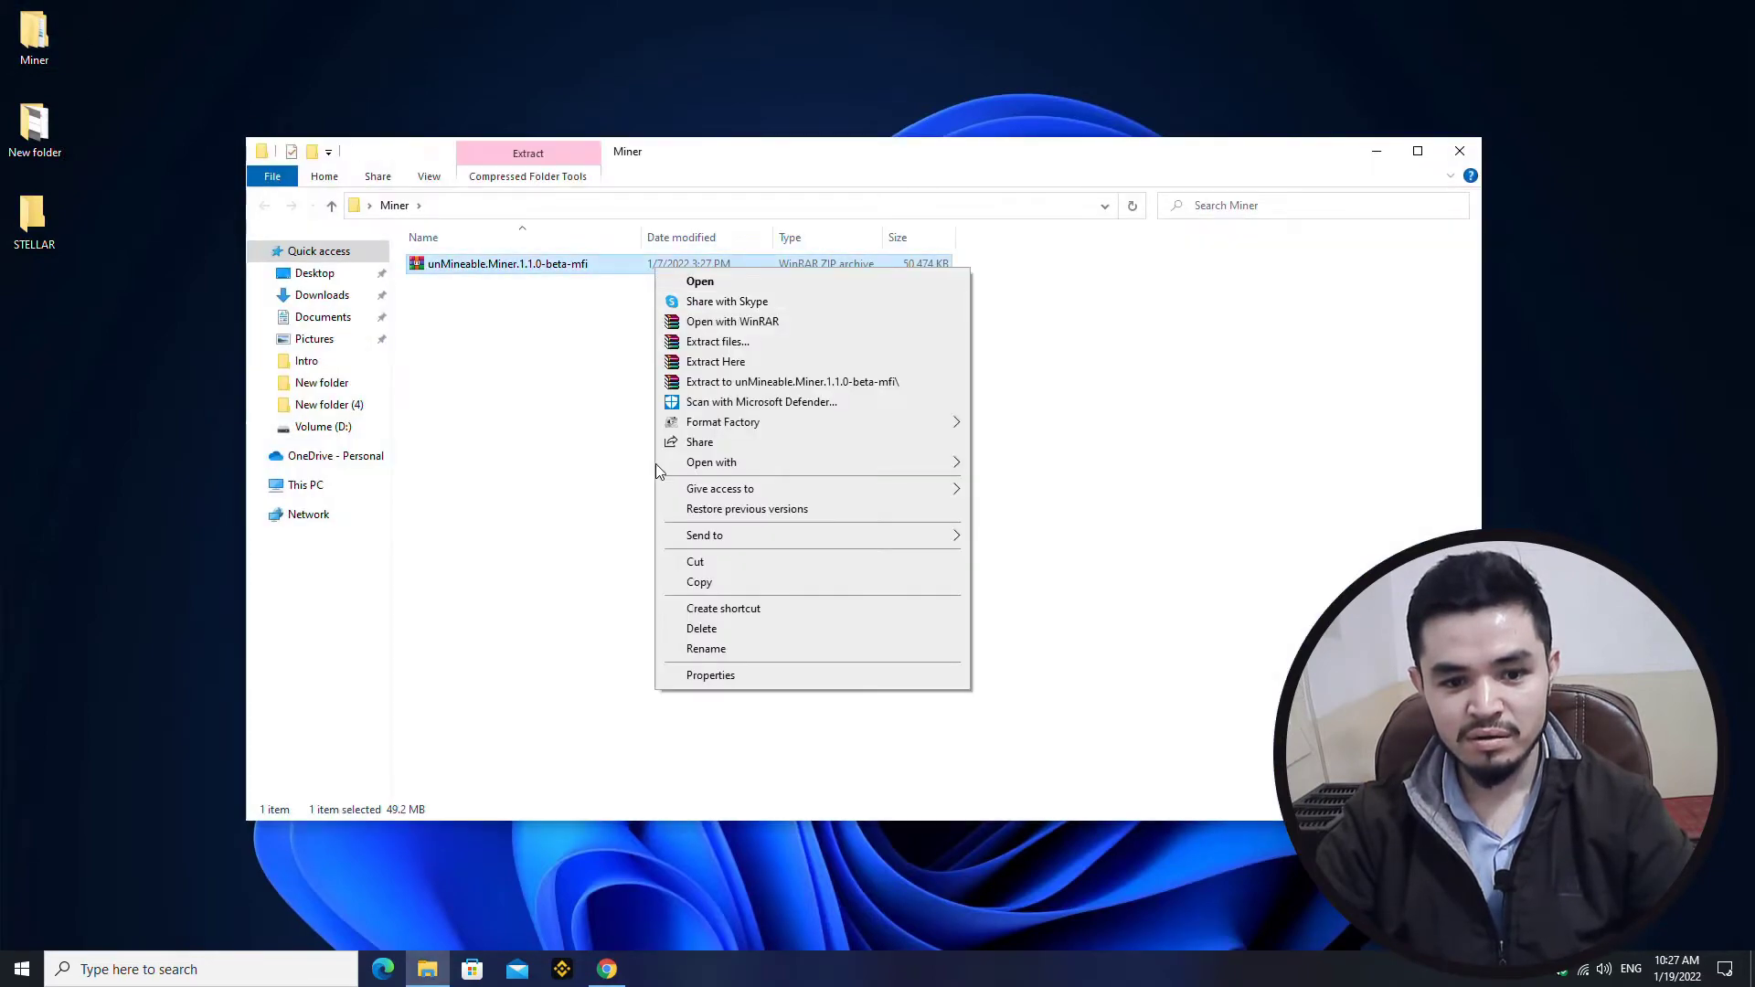
pyautogui.click(695, 583)
pyautogui.click(1377, 151)
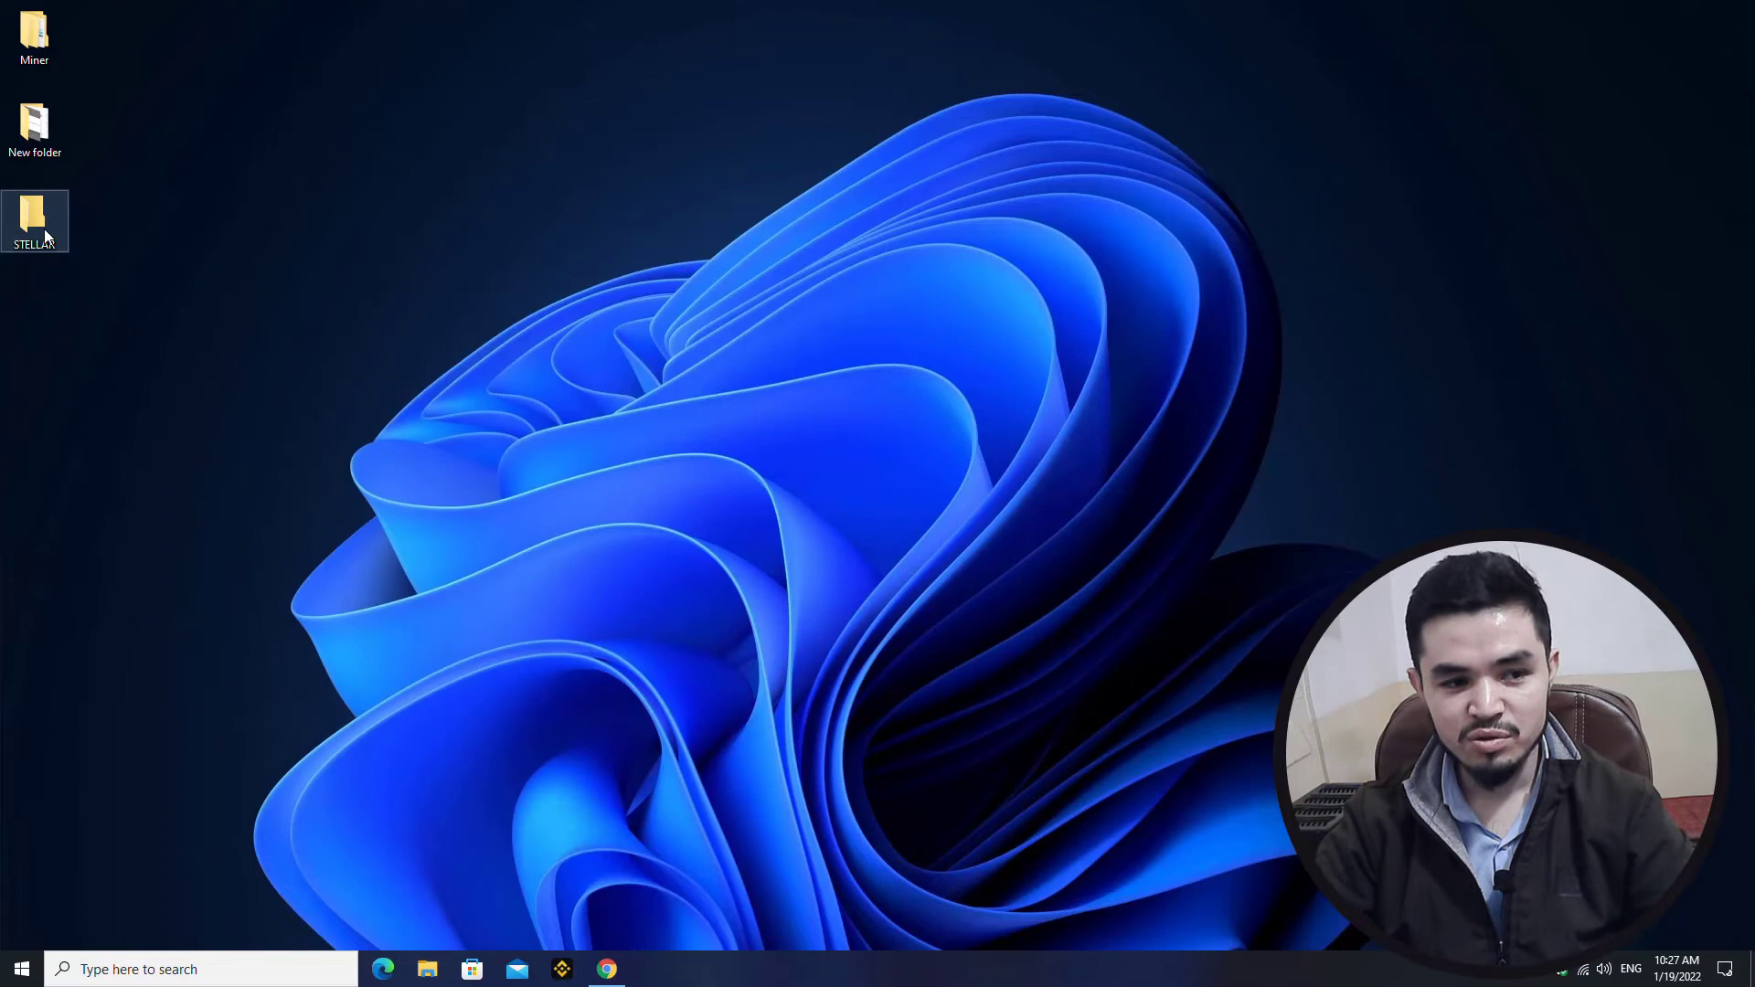
pyautogui.doubleClick(44, 232)
pyautogui.rightClick(787, 381)
pyautogui.click(878, 528)
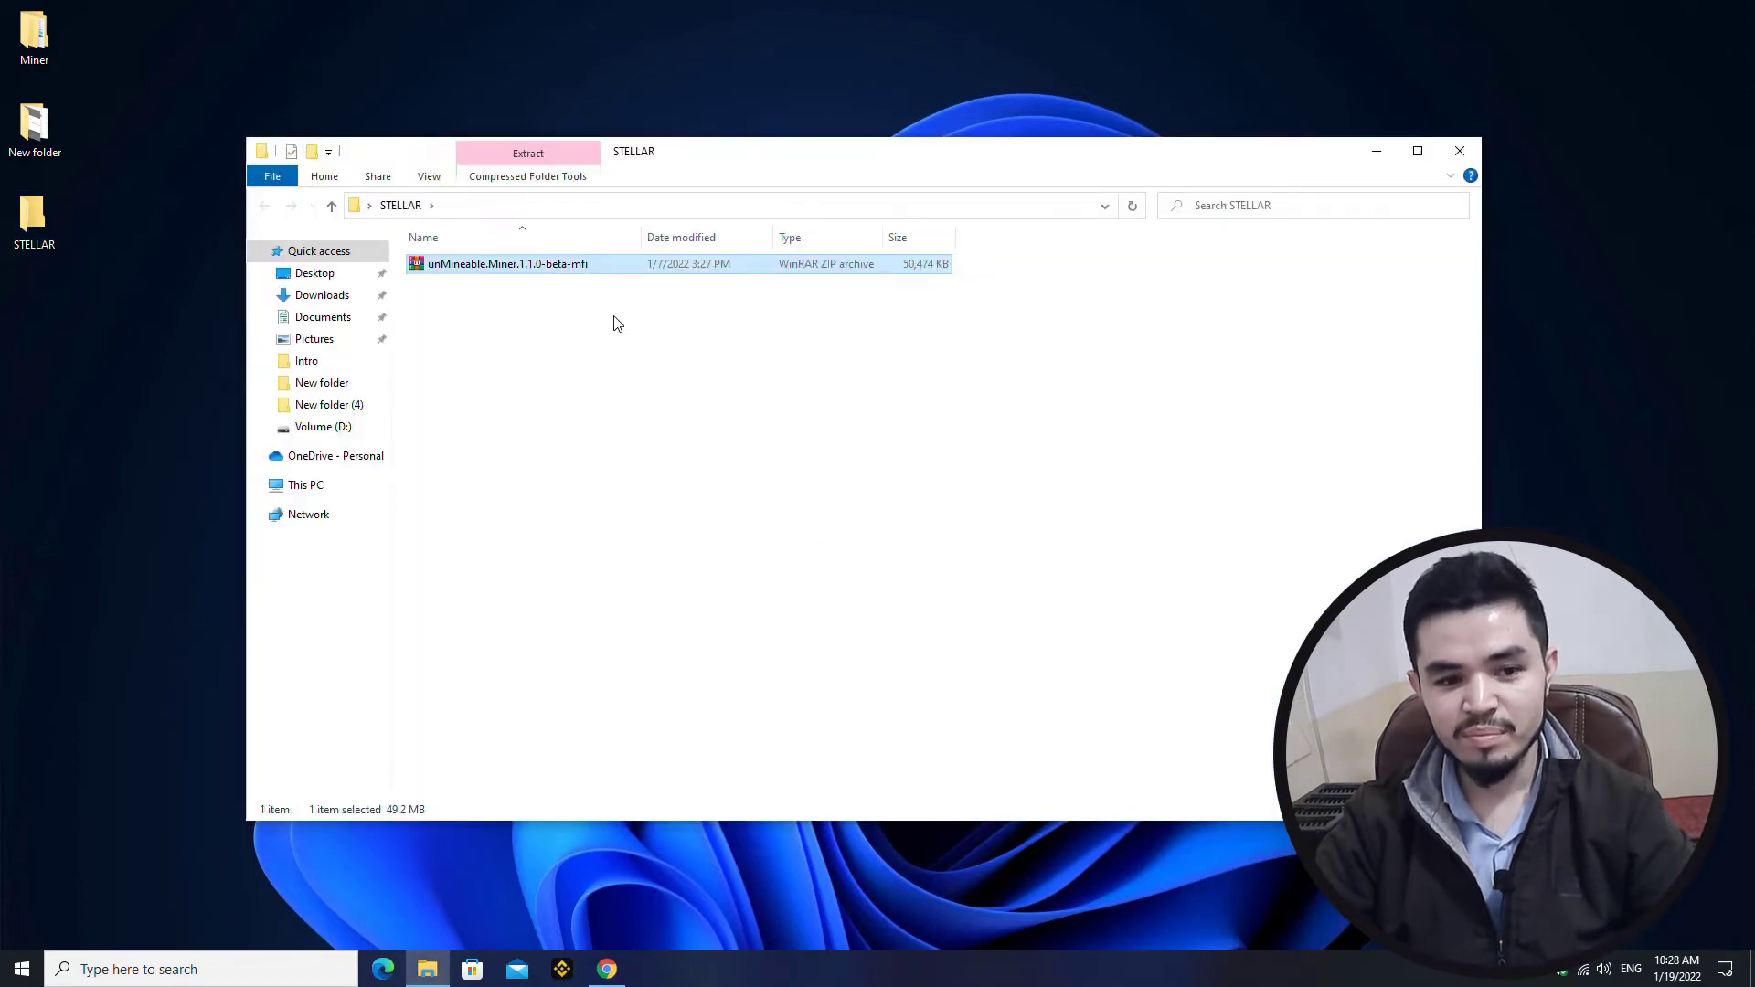
# Step: Extract the miner zip with Extract Here and close the STELLAR window
pyautogui.rightClick(596, 268)
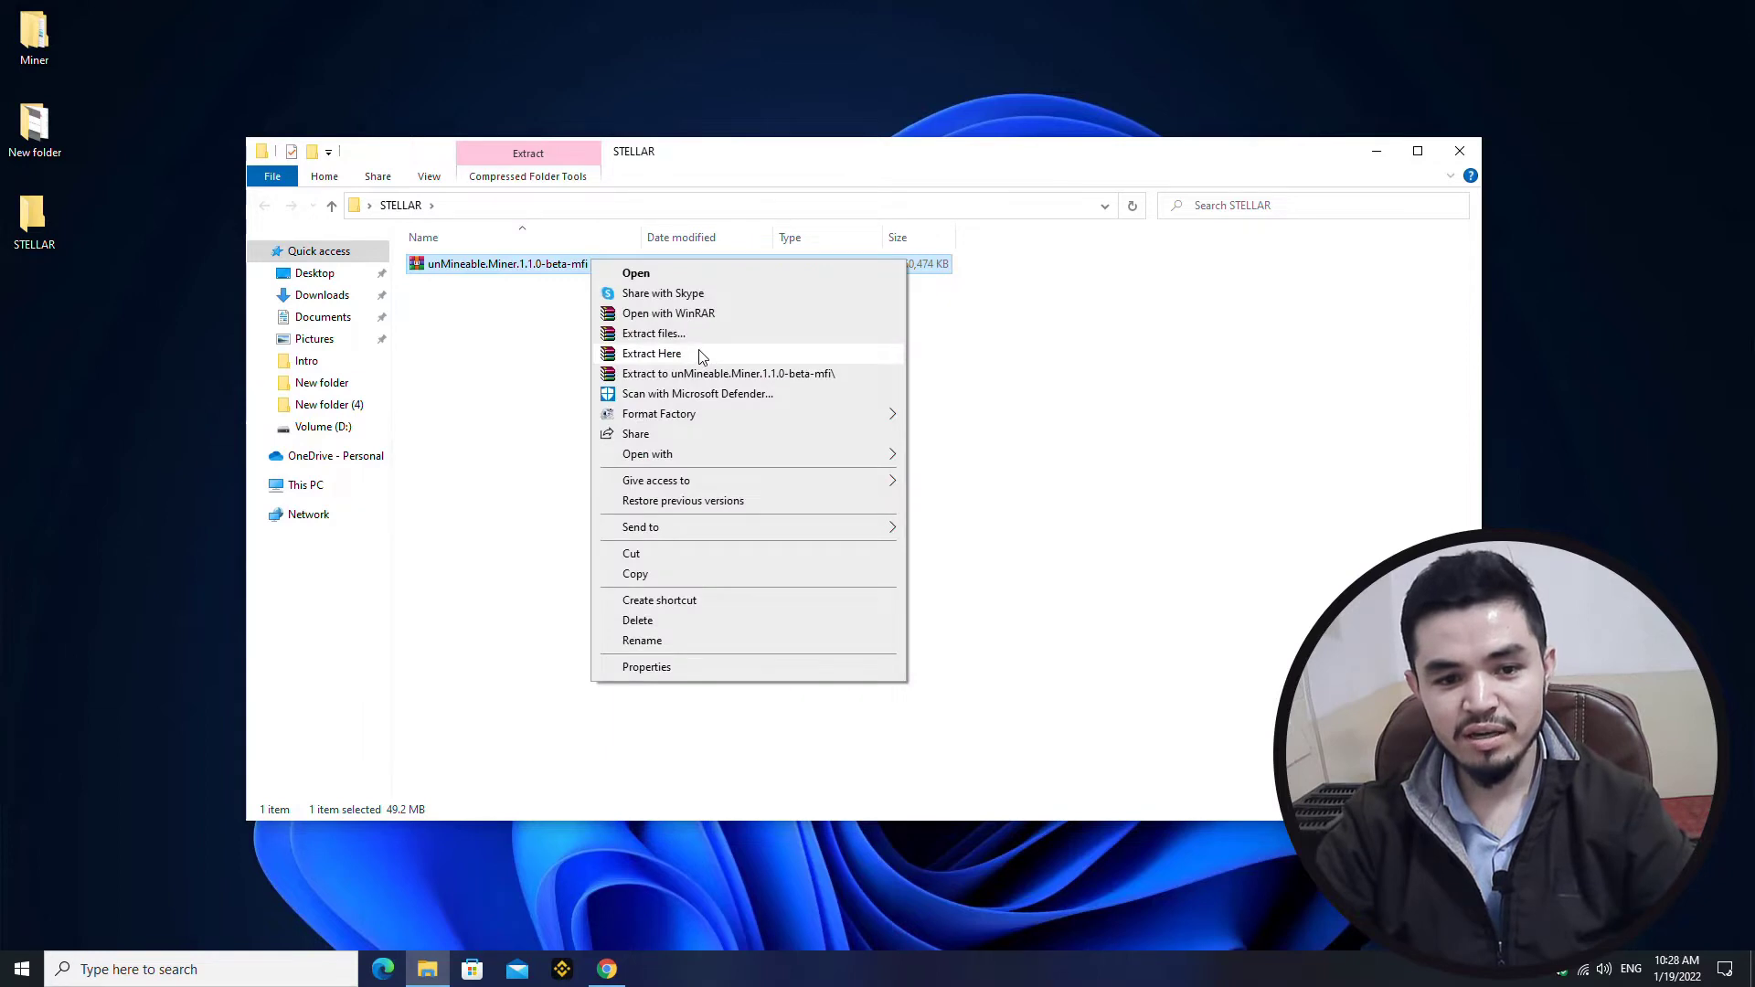
pyautogui.click(698, 353)
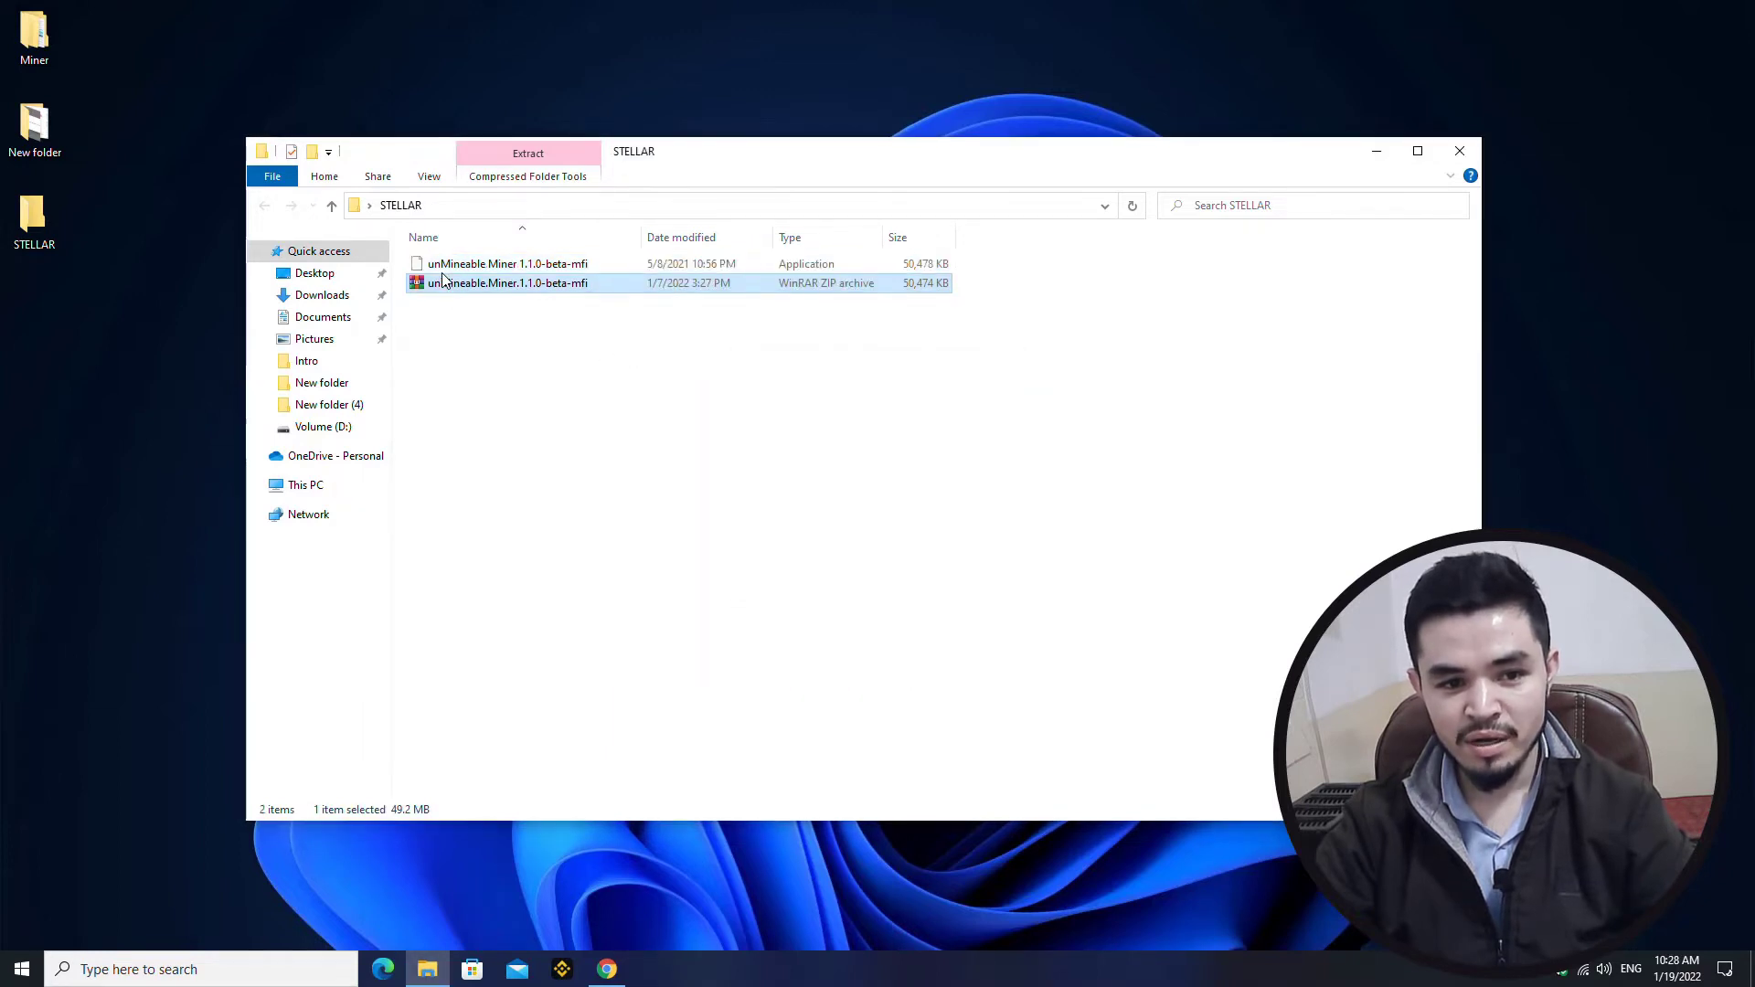
pyautogui.moveTo(501, 264)
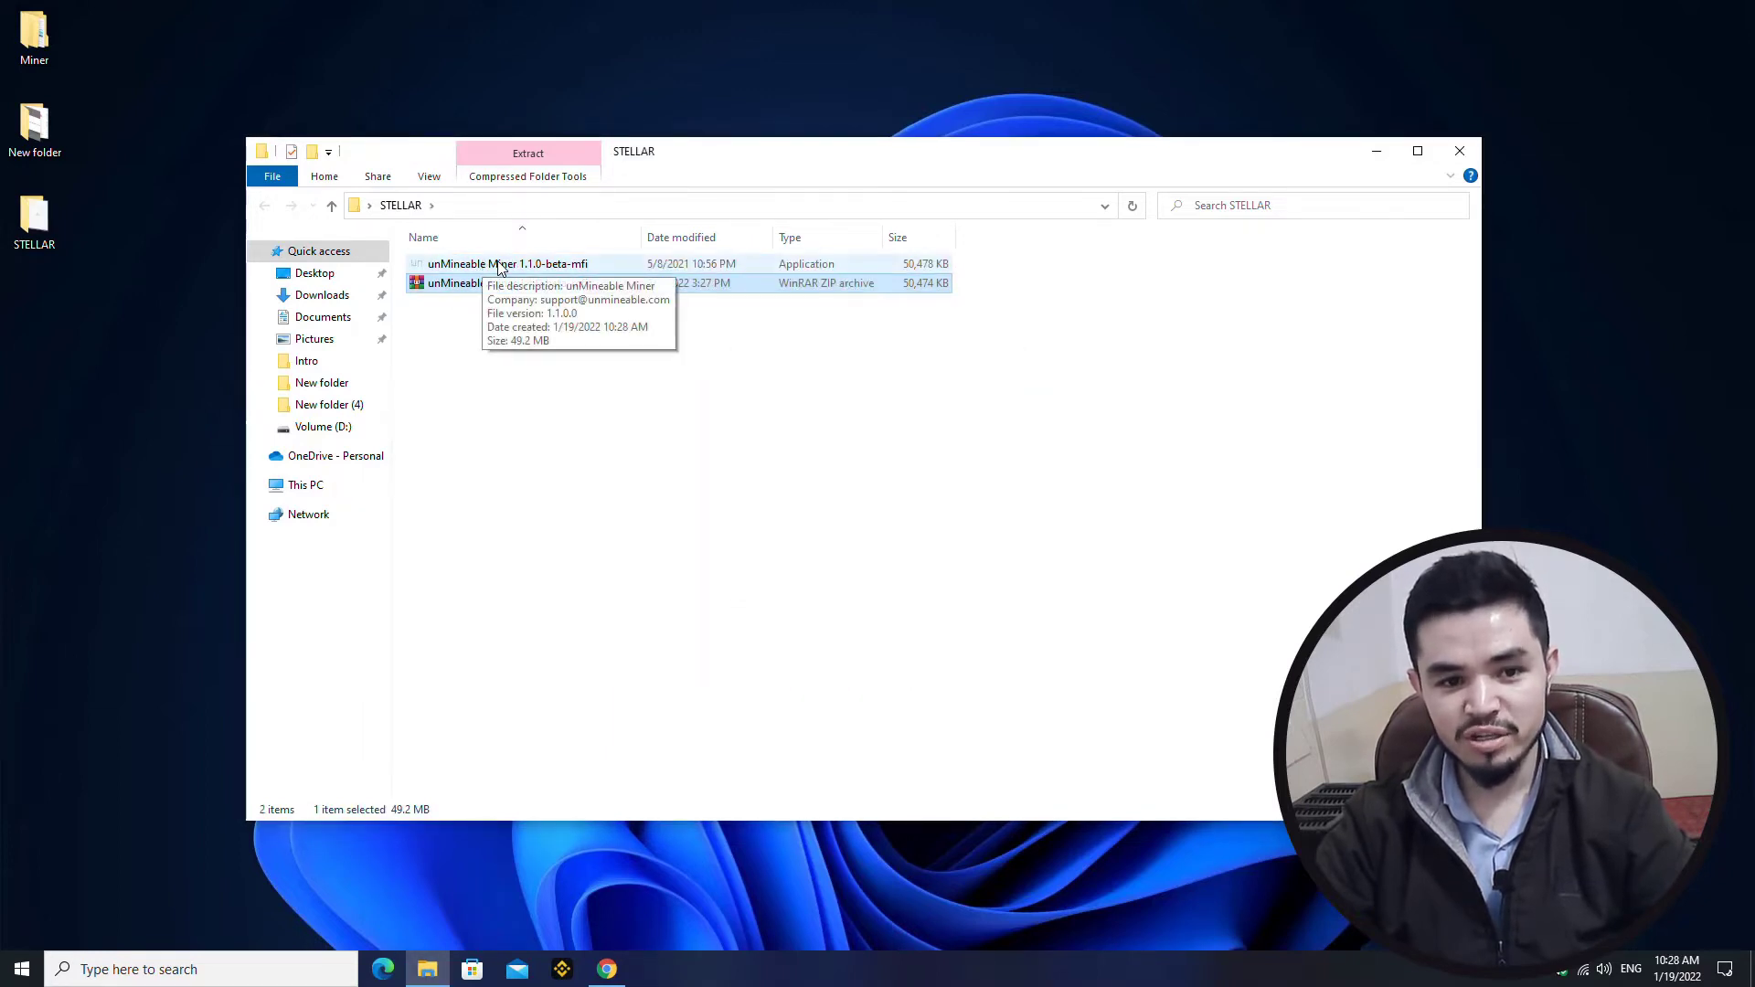
pyautogui.click(1377, 151)
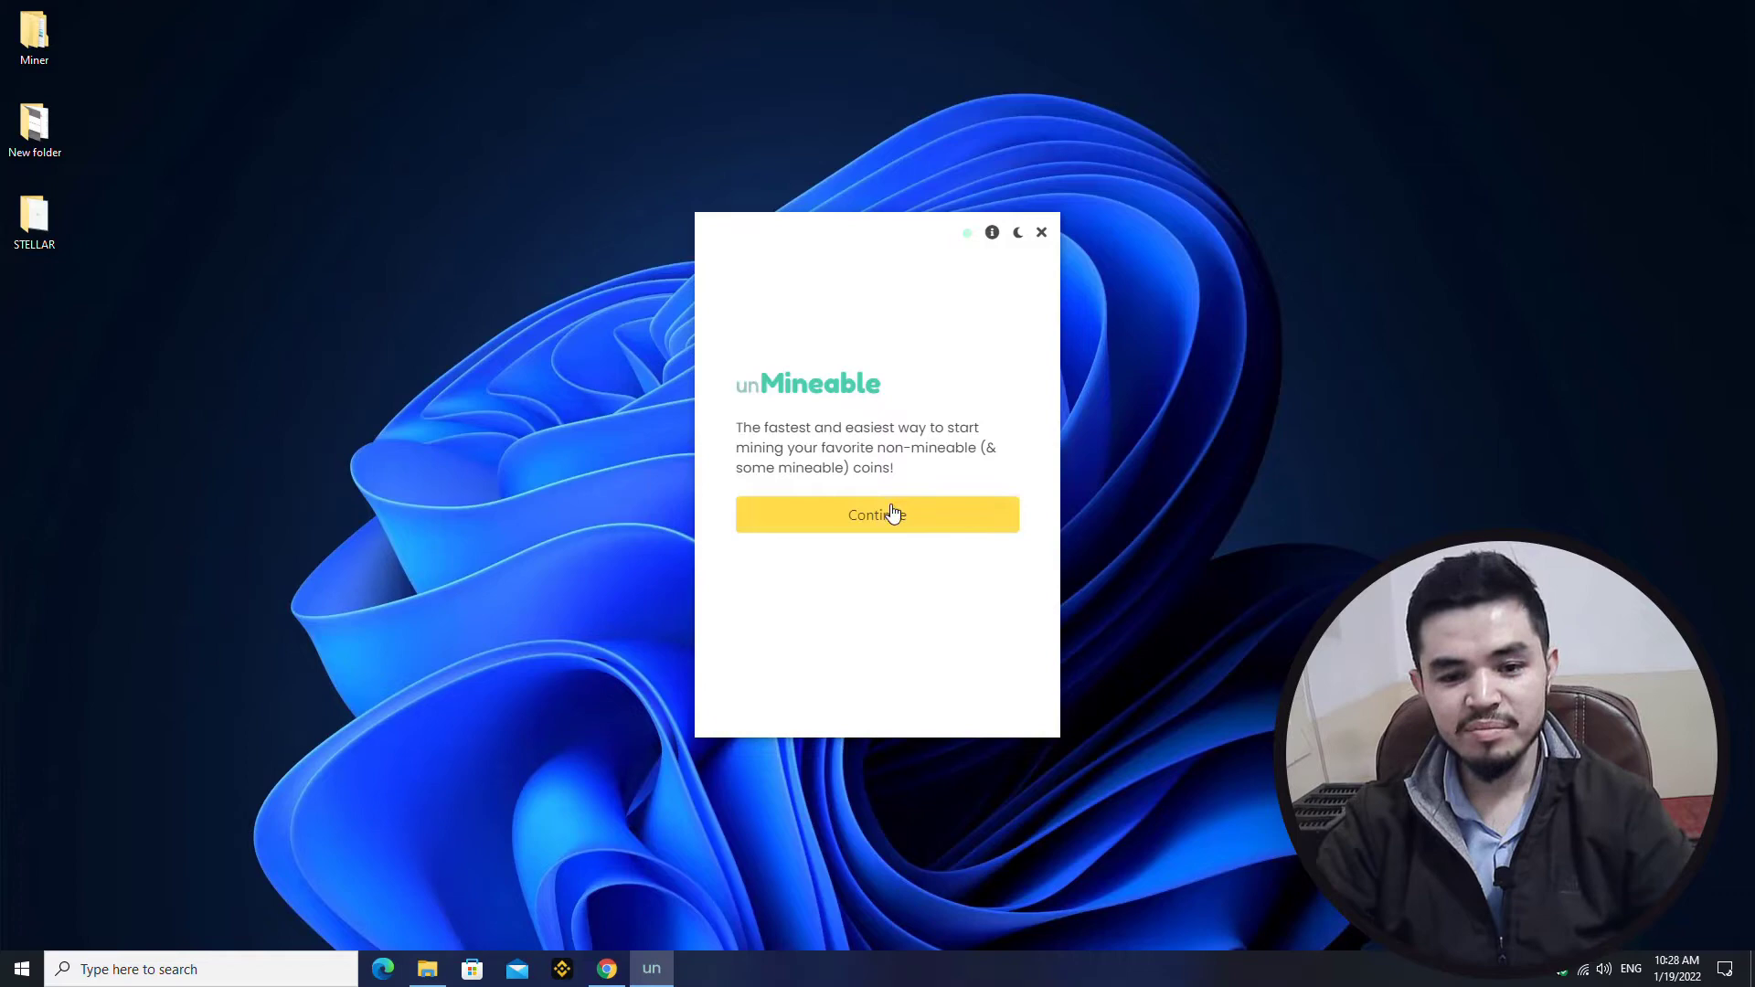
# Step: Choose CPU mining, pick Stellar Lumens (XLM) via a 'stell' search, and clear the address
pyautogui.click(889, 509)
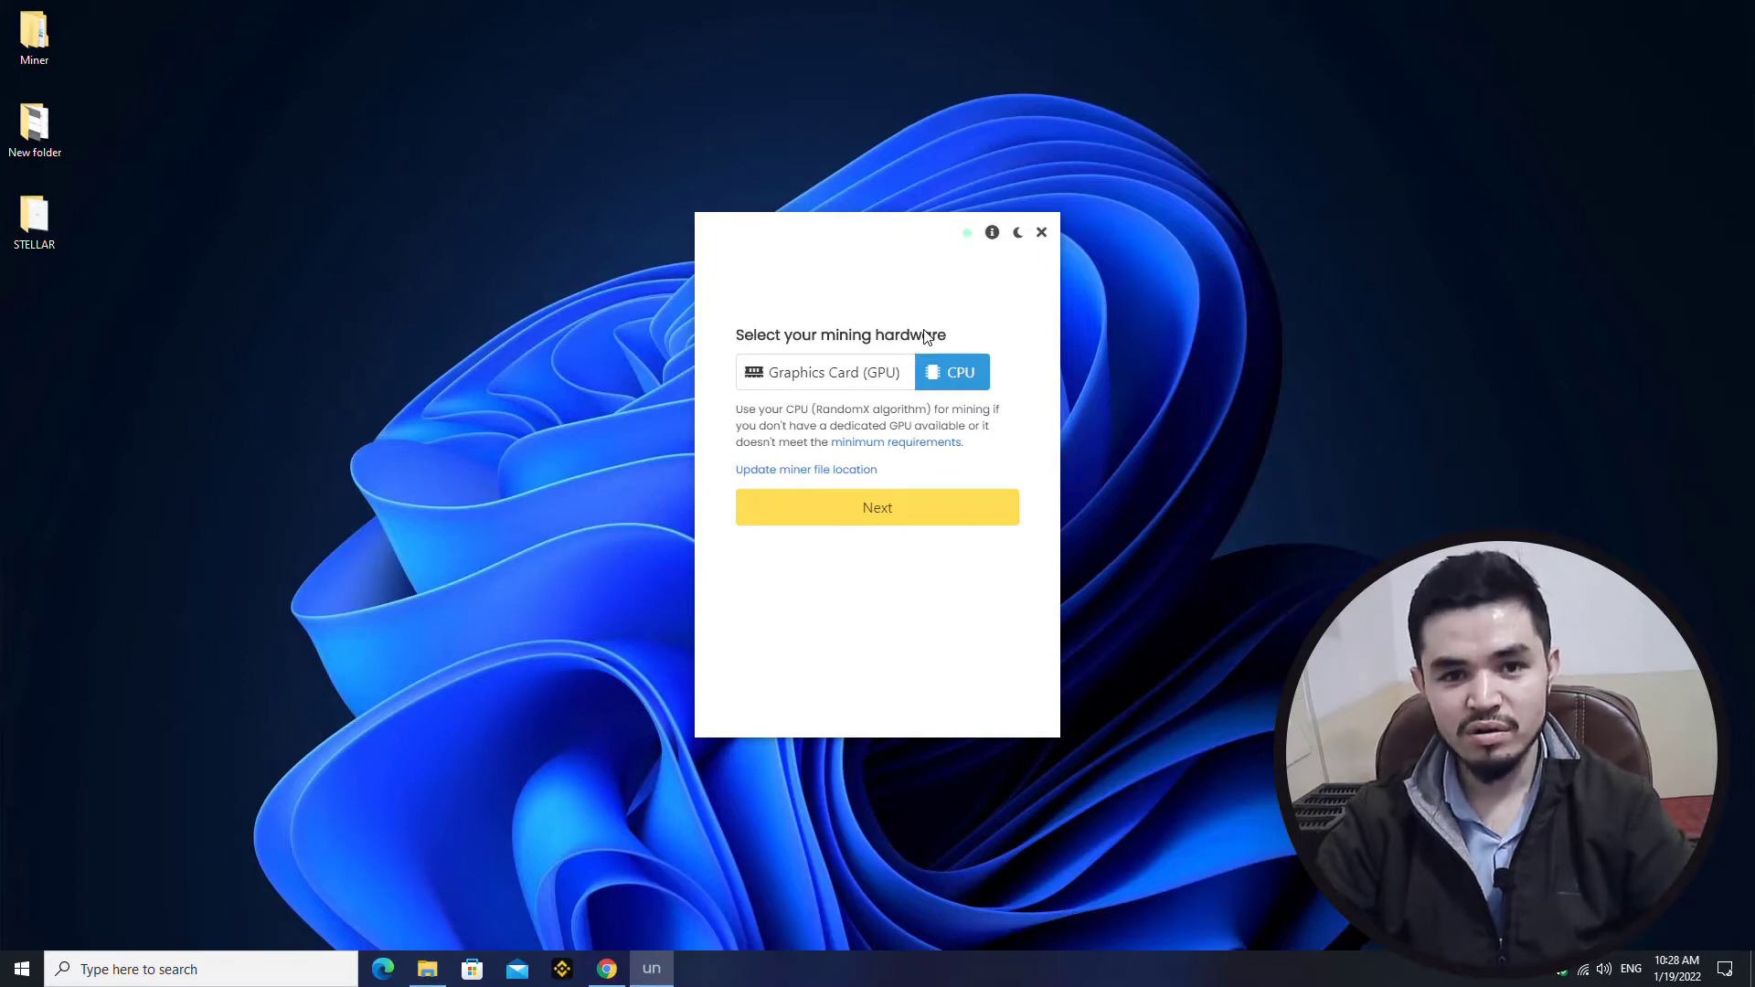
pyautogui.click(916, 517)
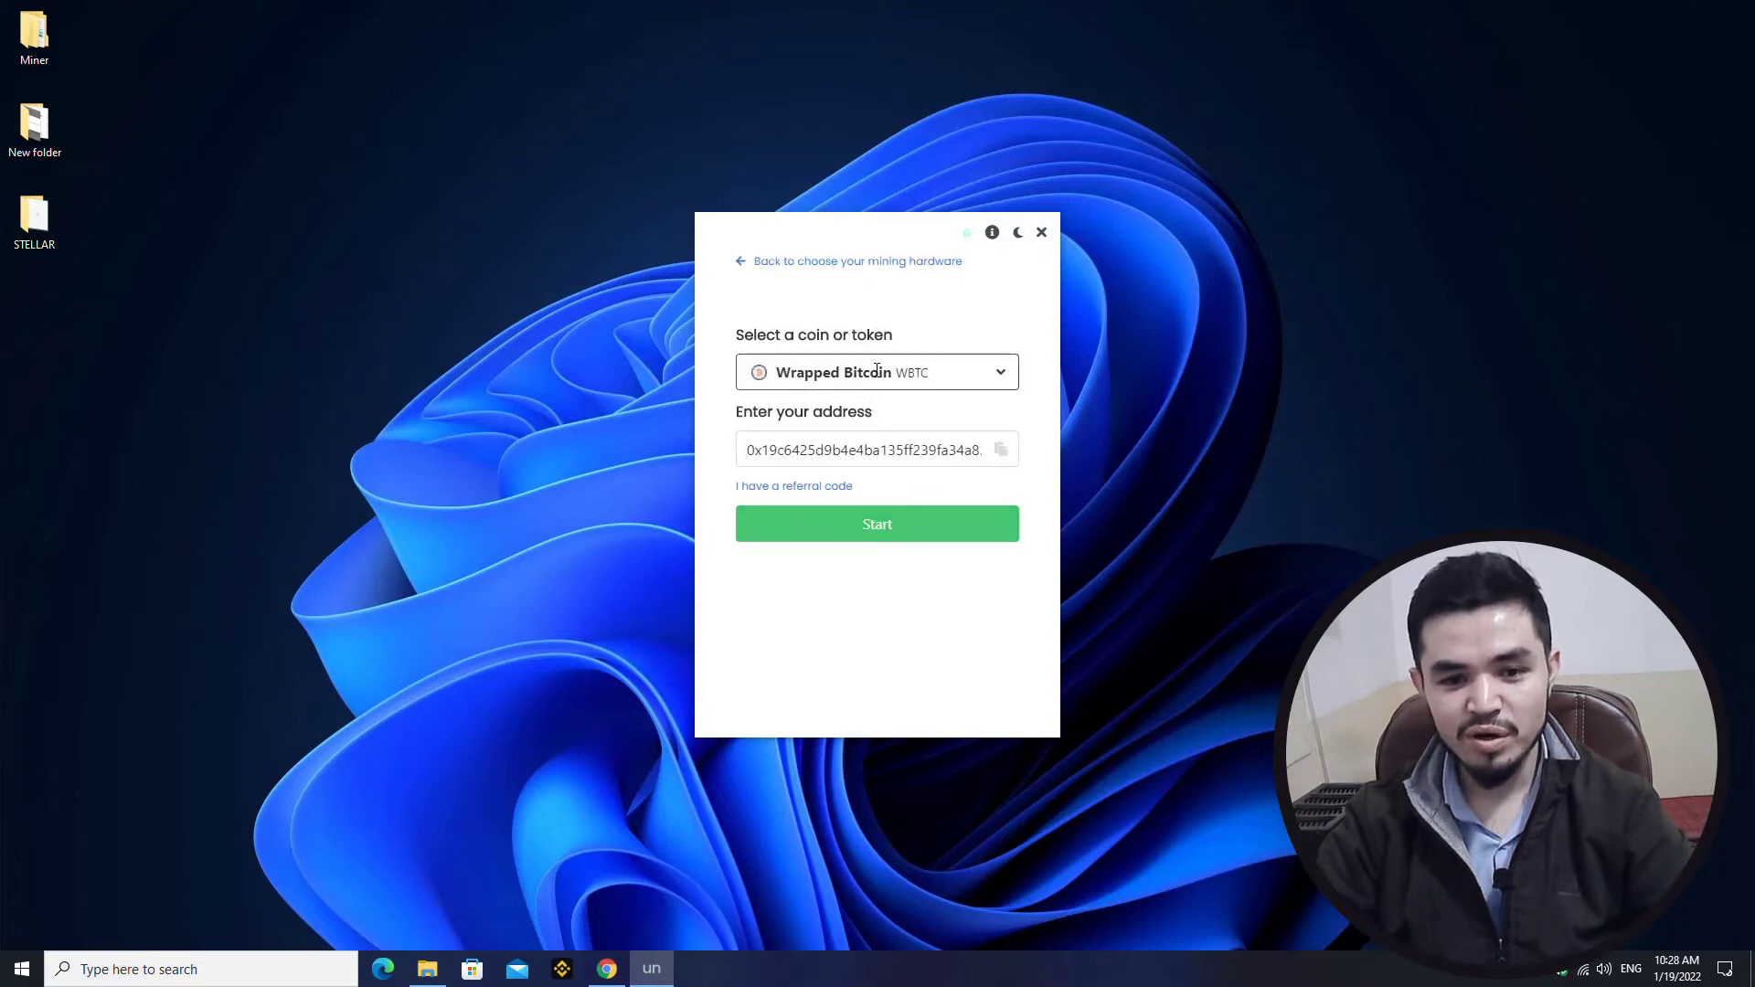
pyautogui.click(902, 383)
pyautogui.write('stell')
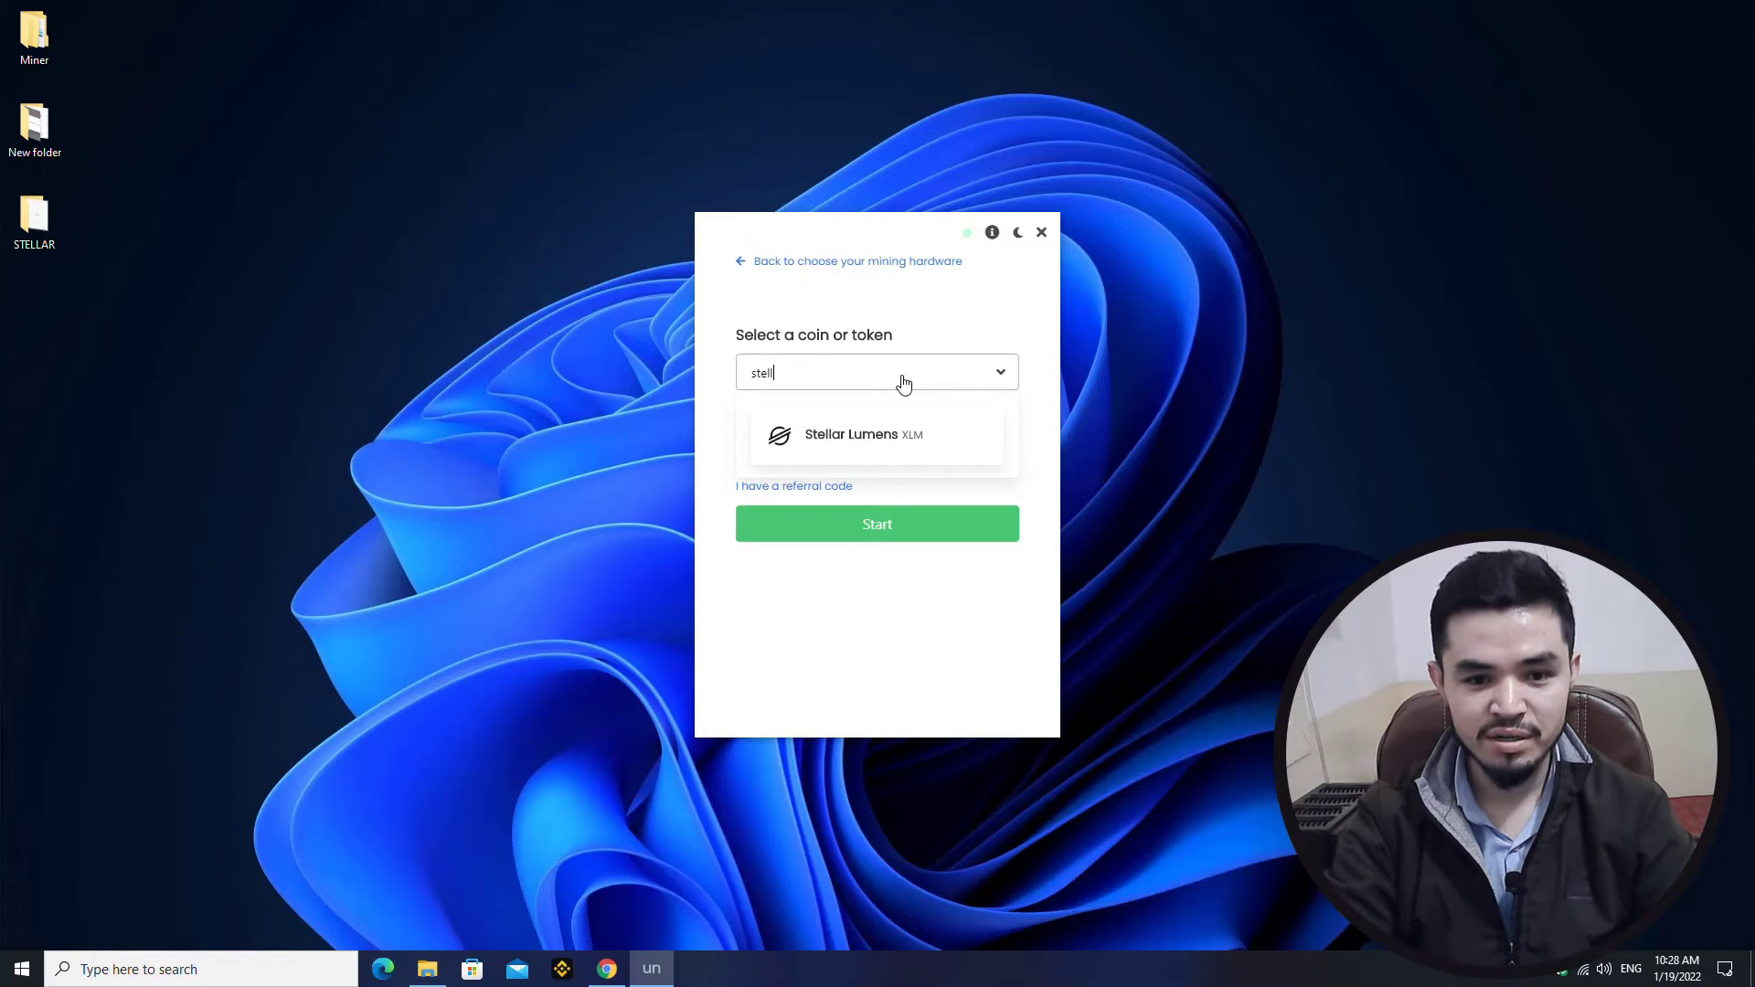
pyautogui.click(928, 437)
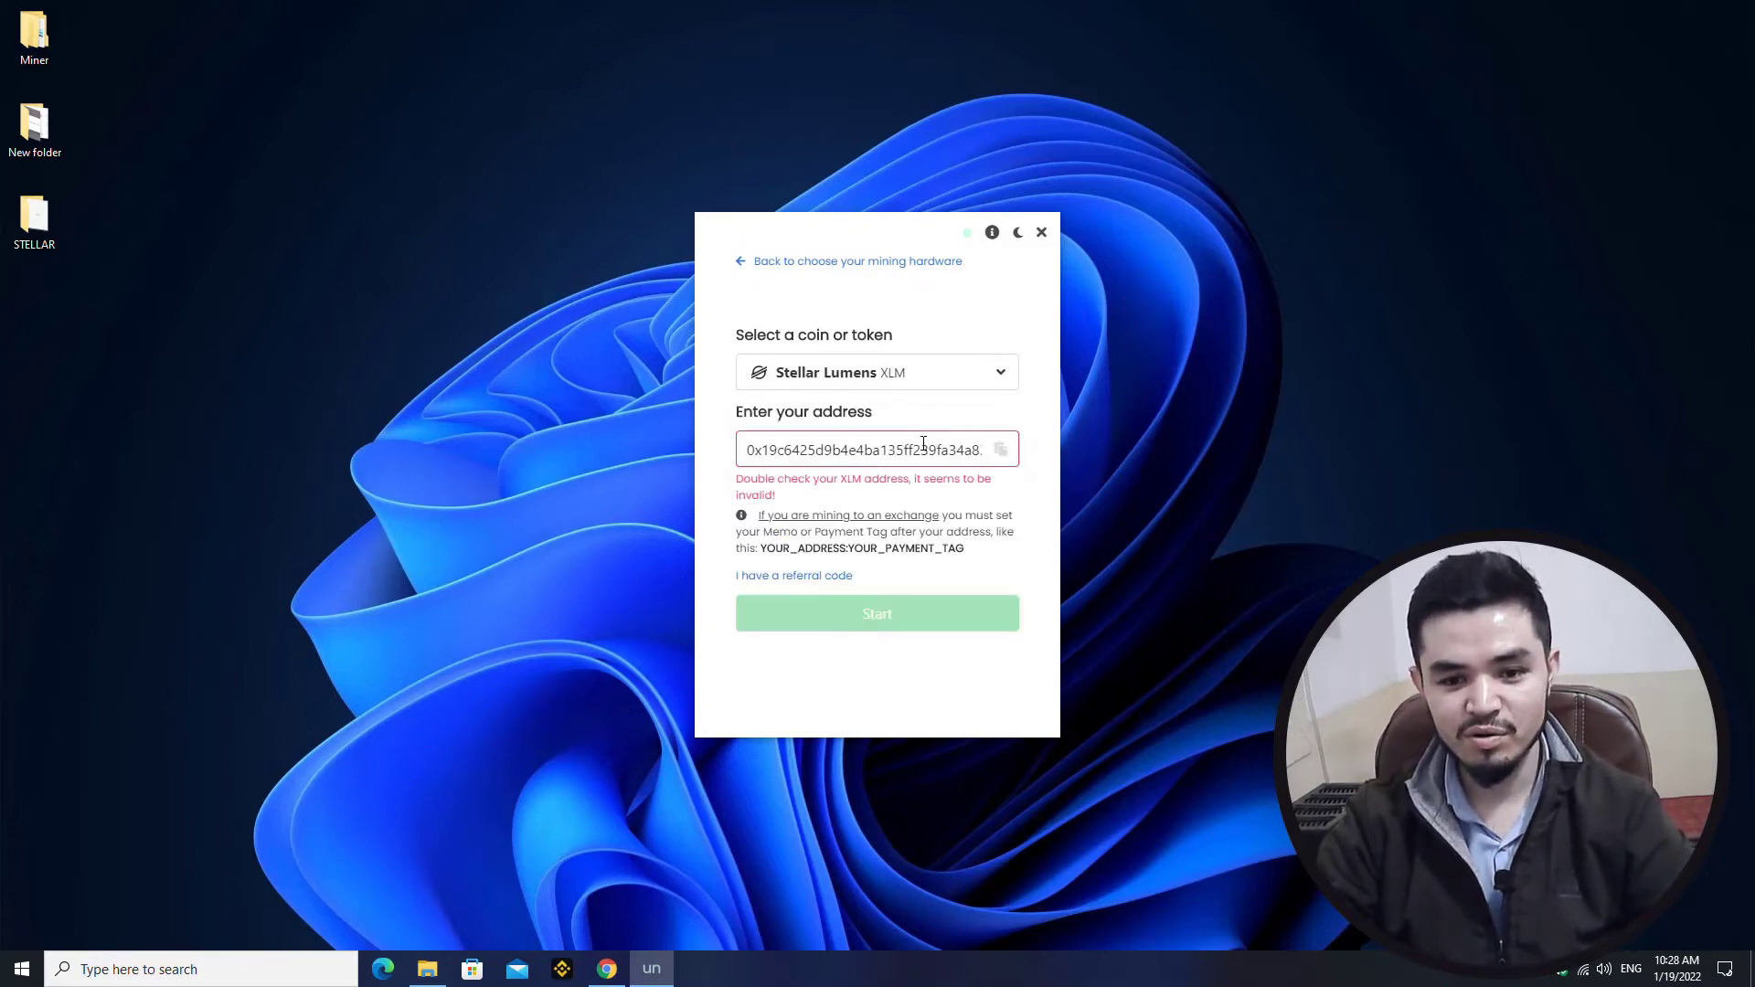
pyautogui.tripleClick(919, 448)
pyautogui.press('BackSpace')
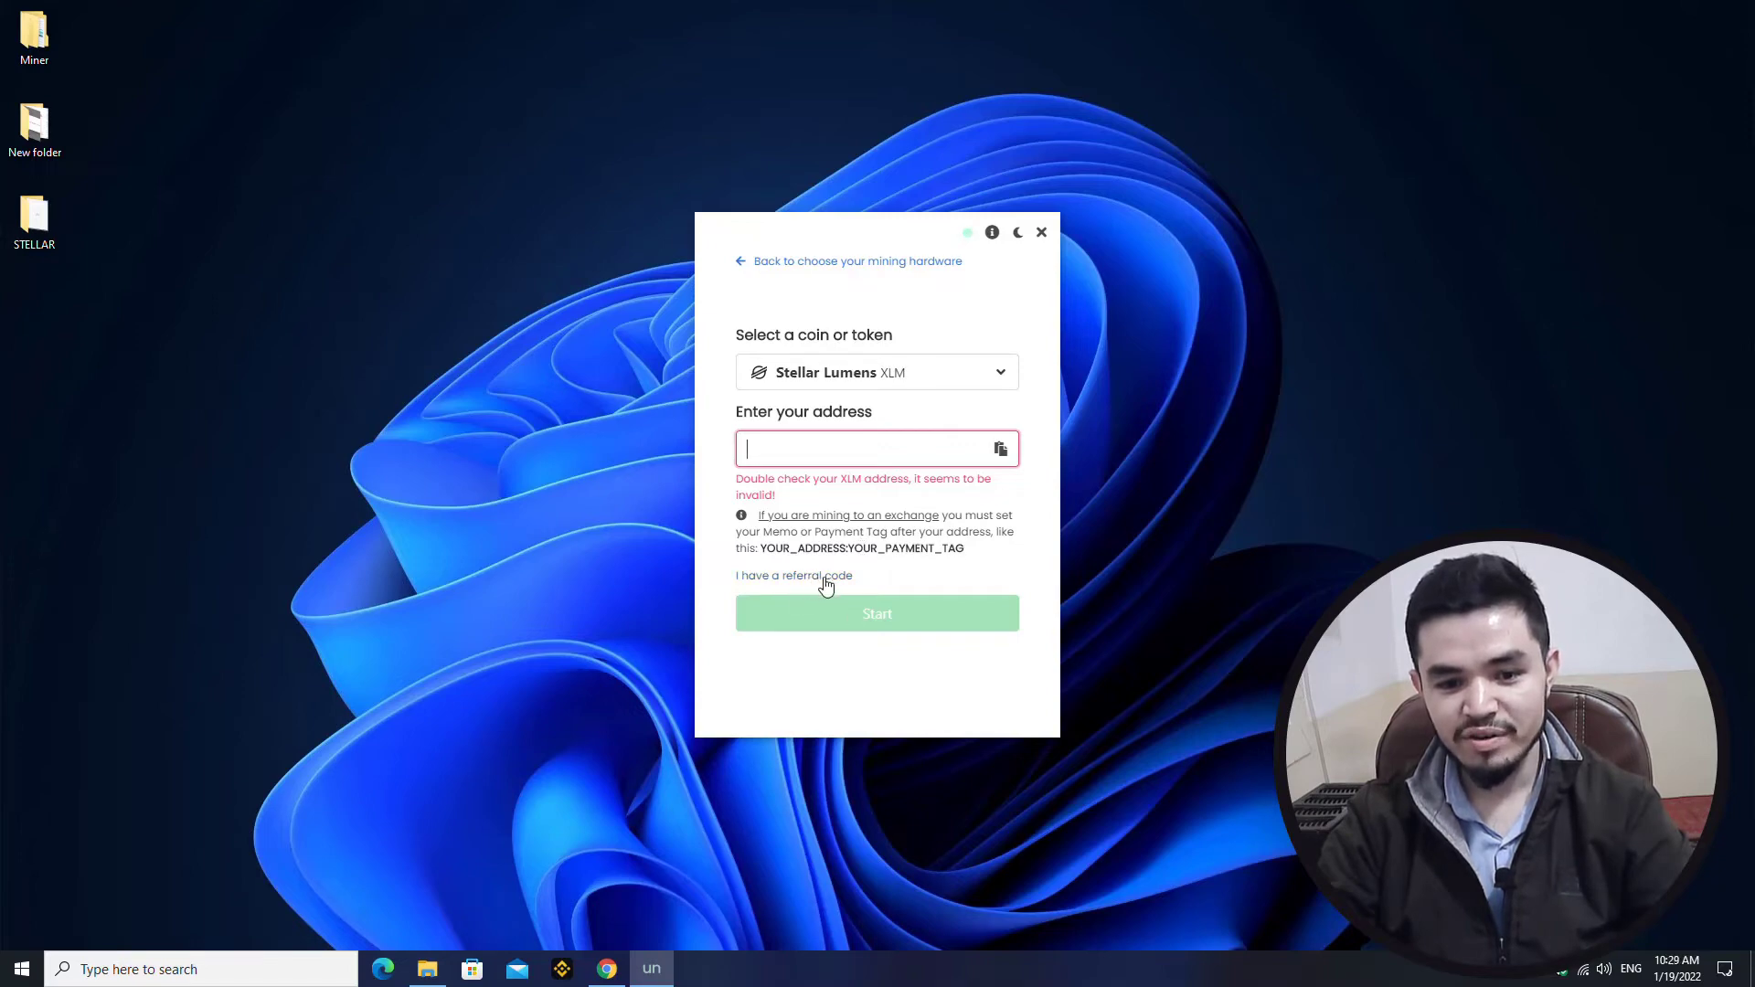
# Step: Copy the XLM deposit address from Binance's Deposit Crypto tab
pyautogui.click(607, 969)
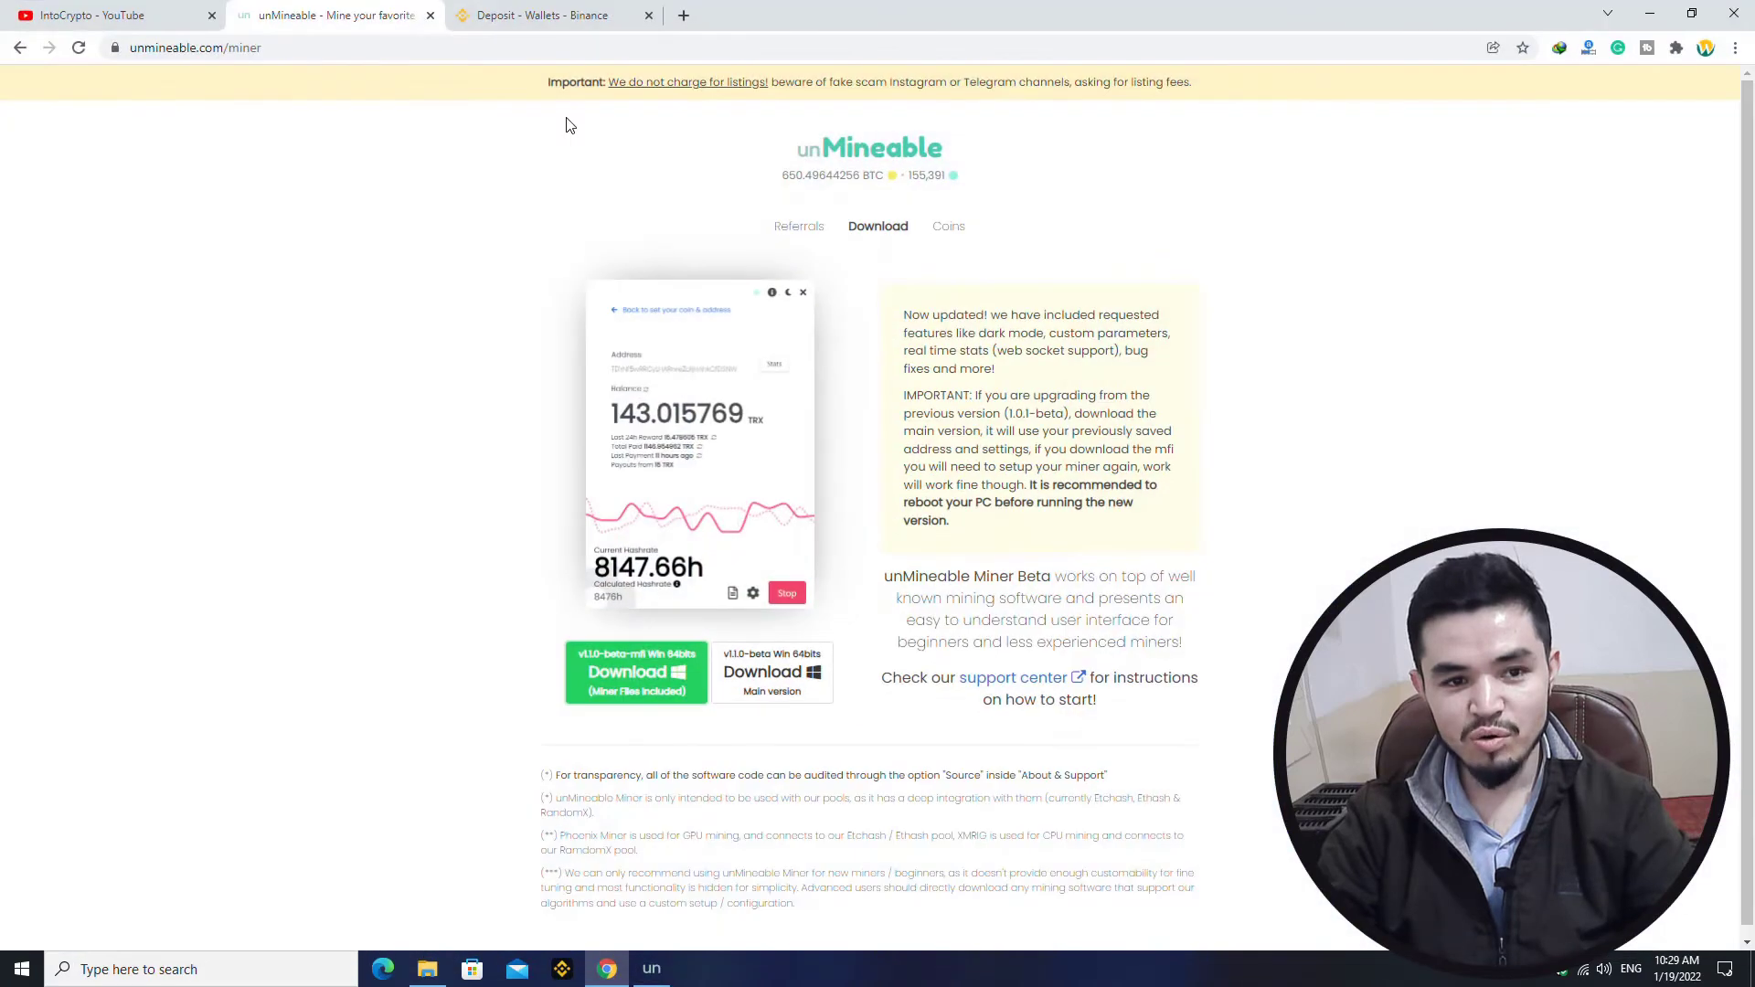
pyautogui.click(555, 13)
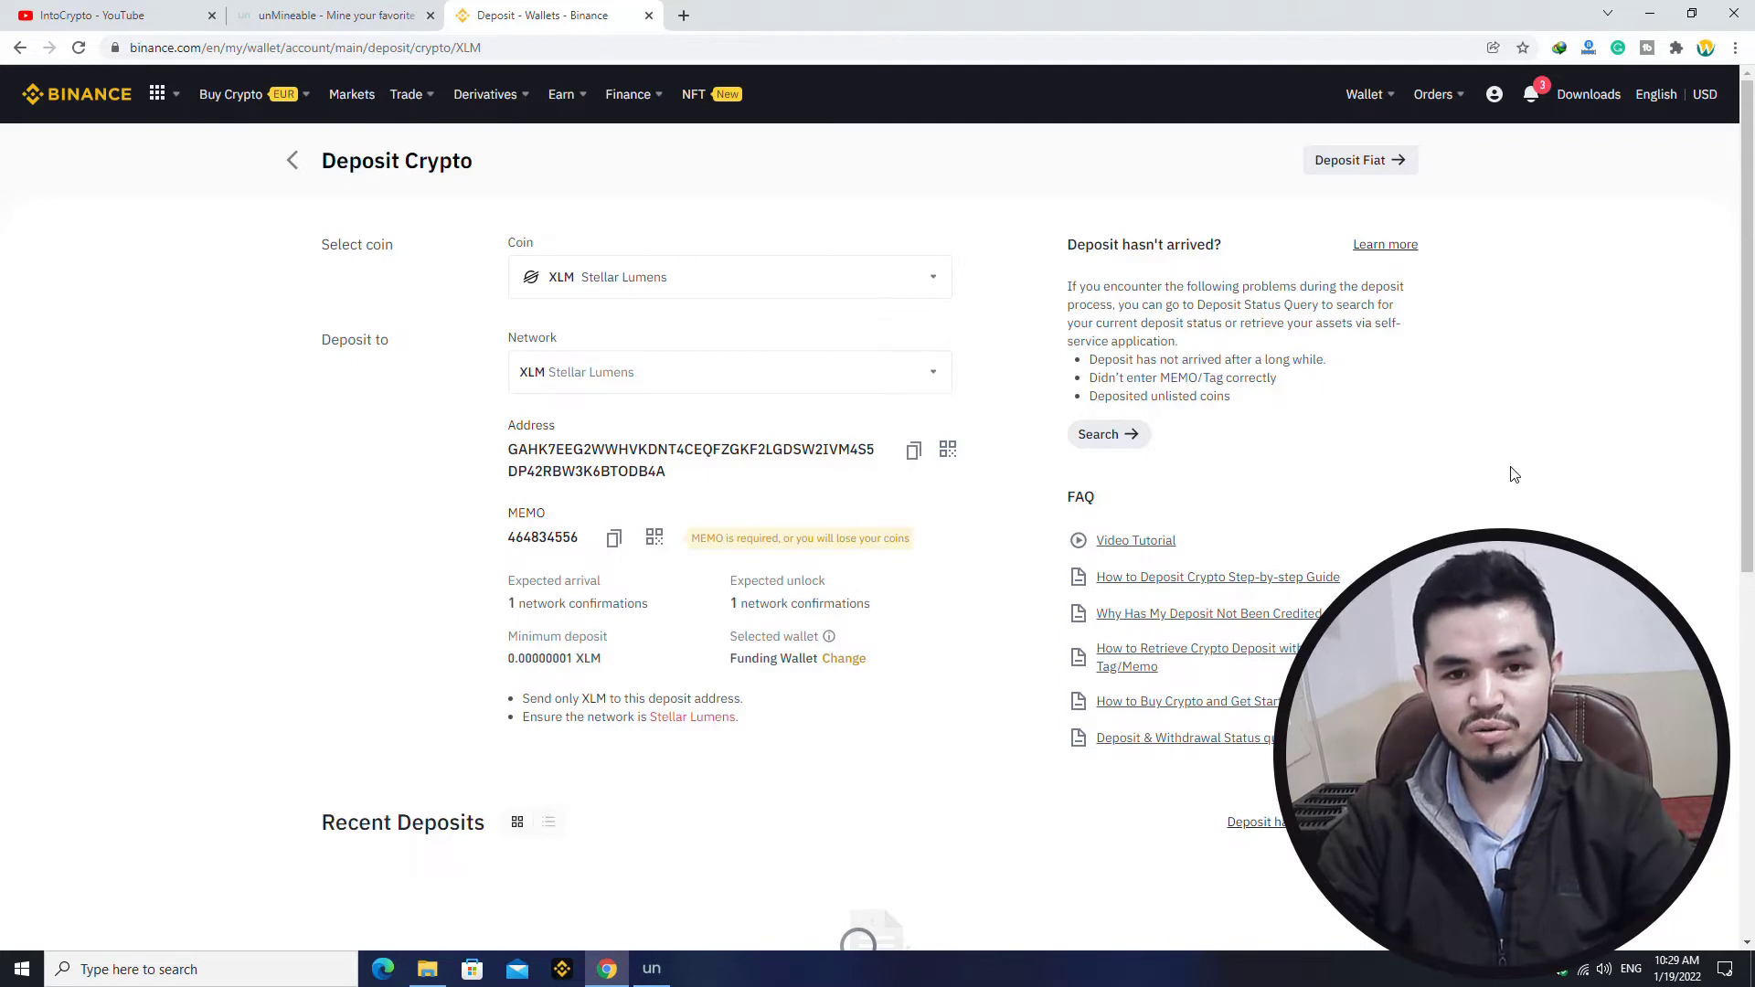
pyautogui.click(914, 451)
# Step: Paste the Binance XLM address into the miner and start mining
pyautogui.click(1651, 13)
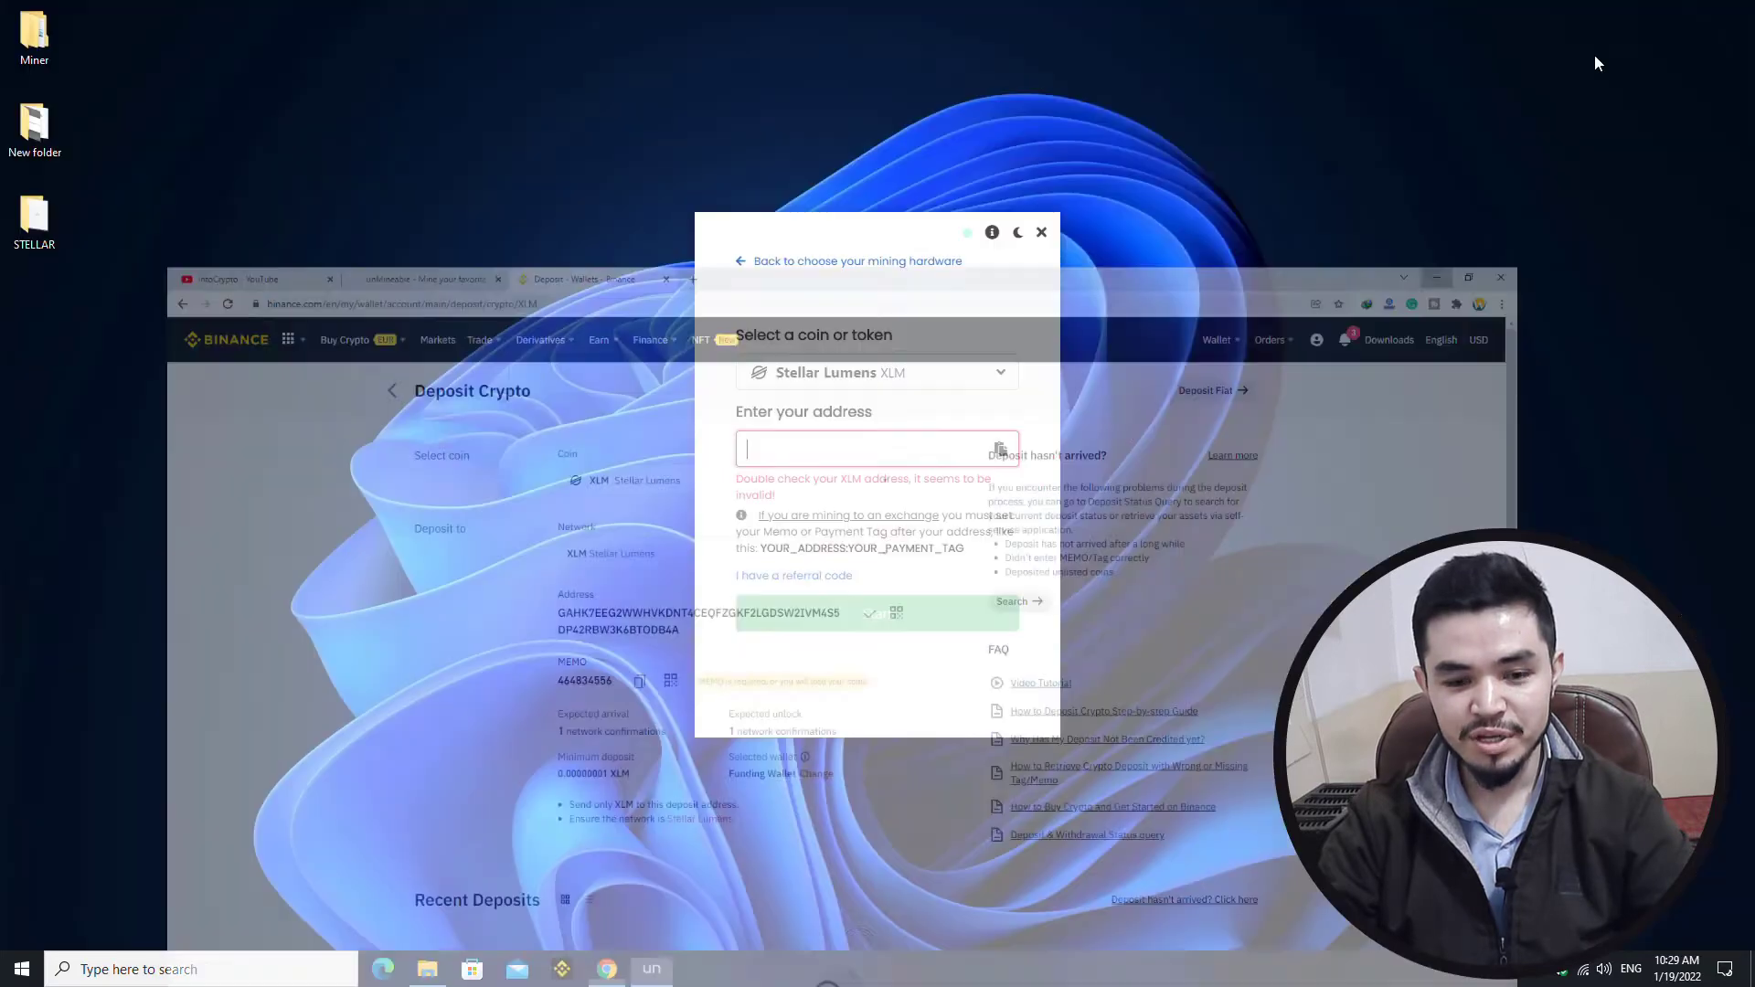
pyautogui.hotkey('ctrl', 'v')
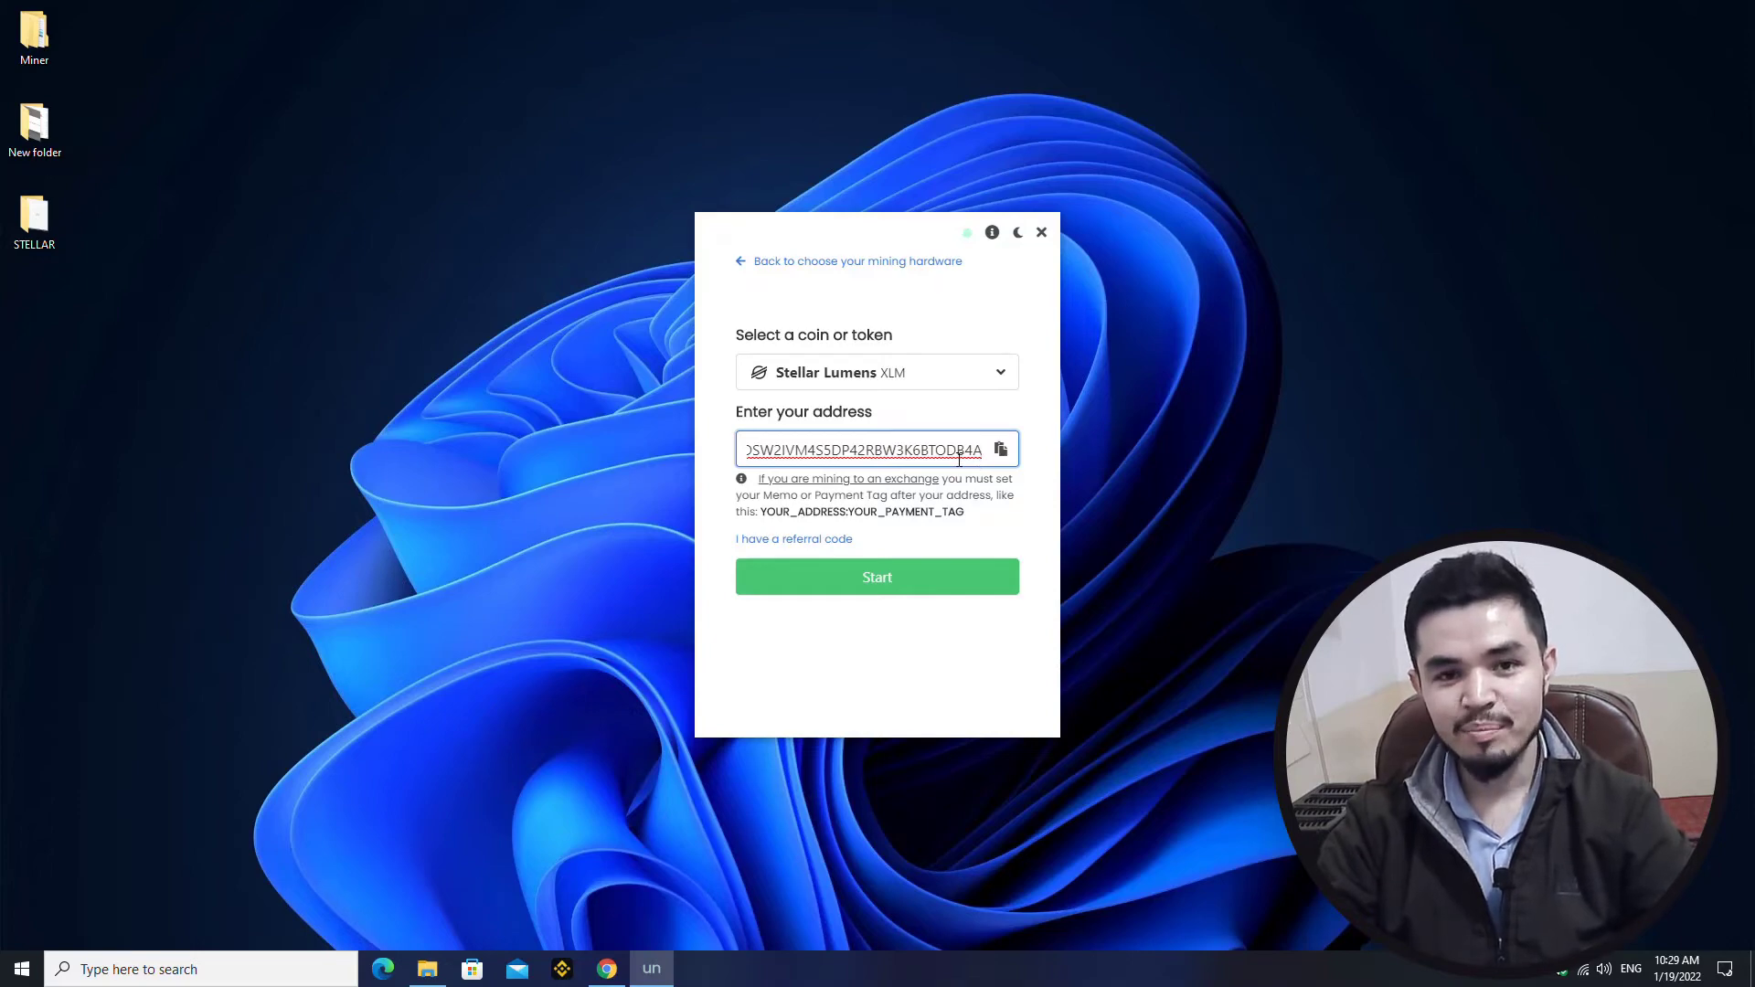
pyautogui.click(936, 578)
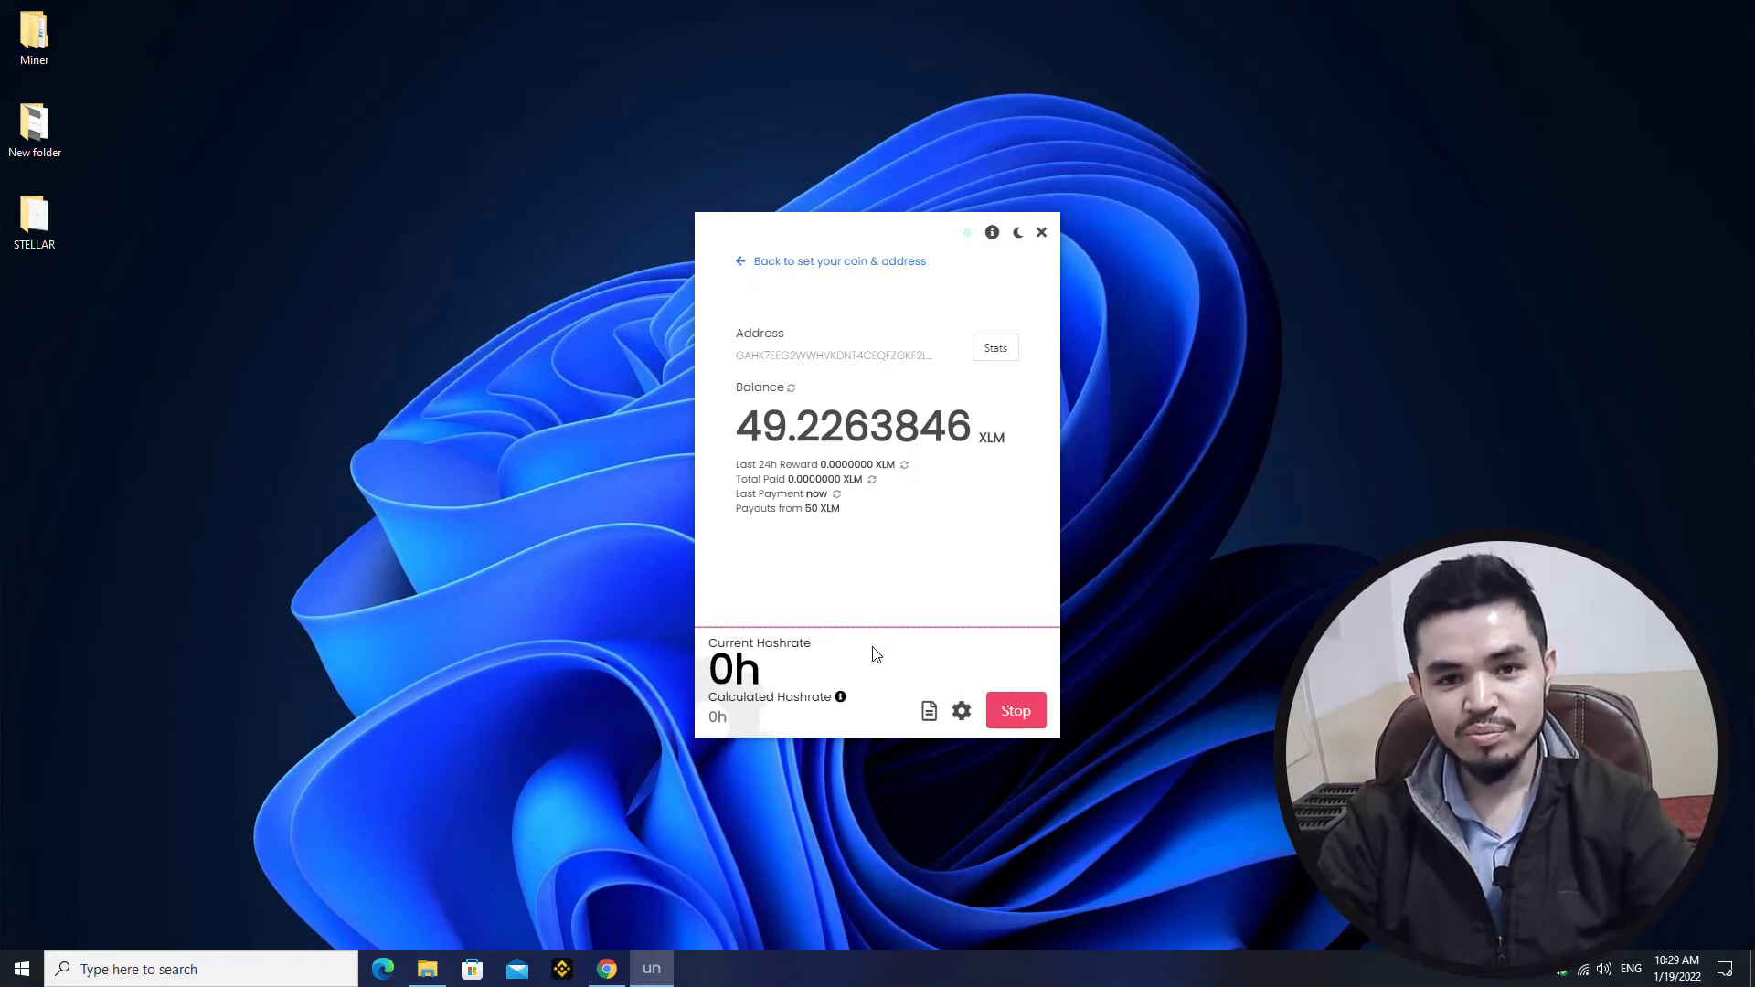
pyautogui.click(962, 711)
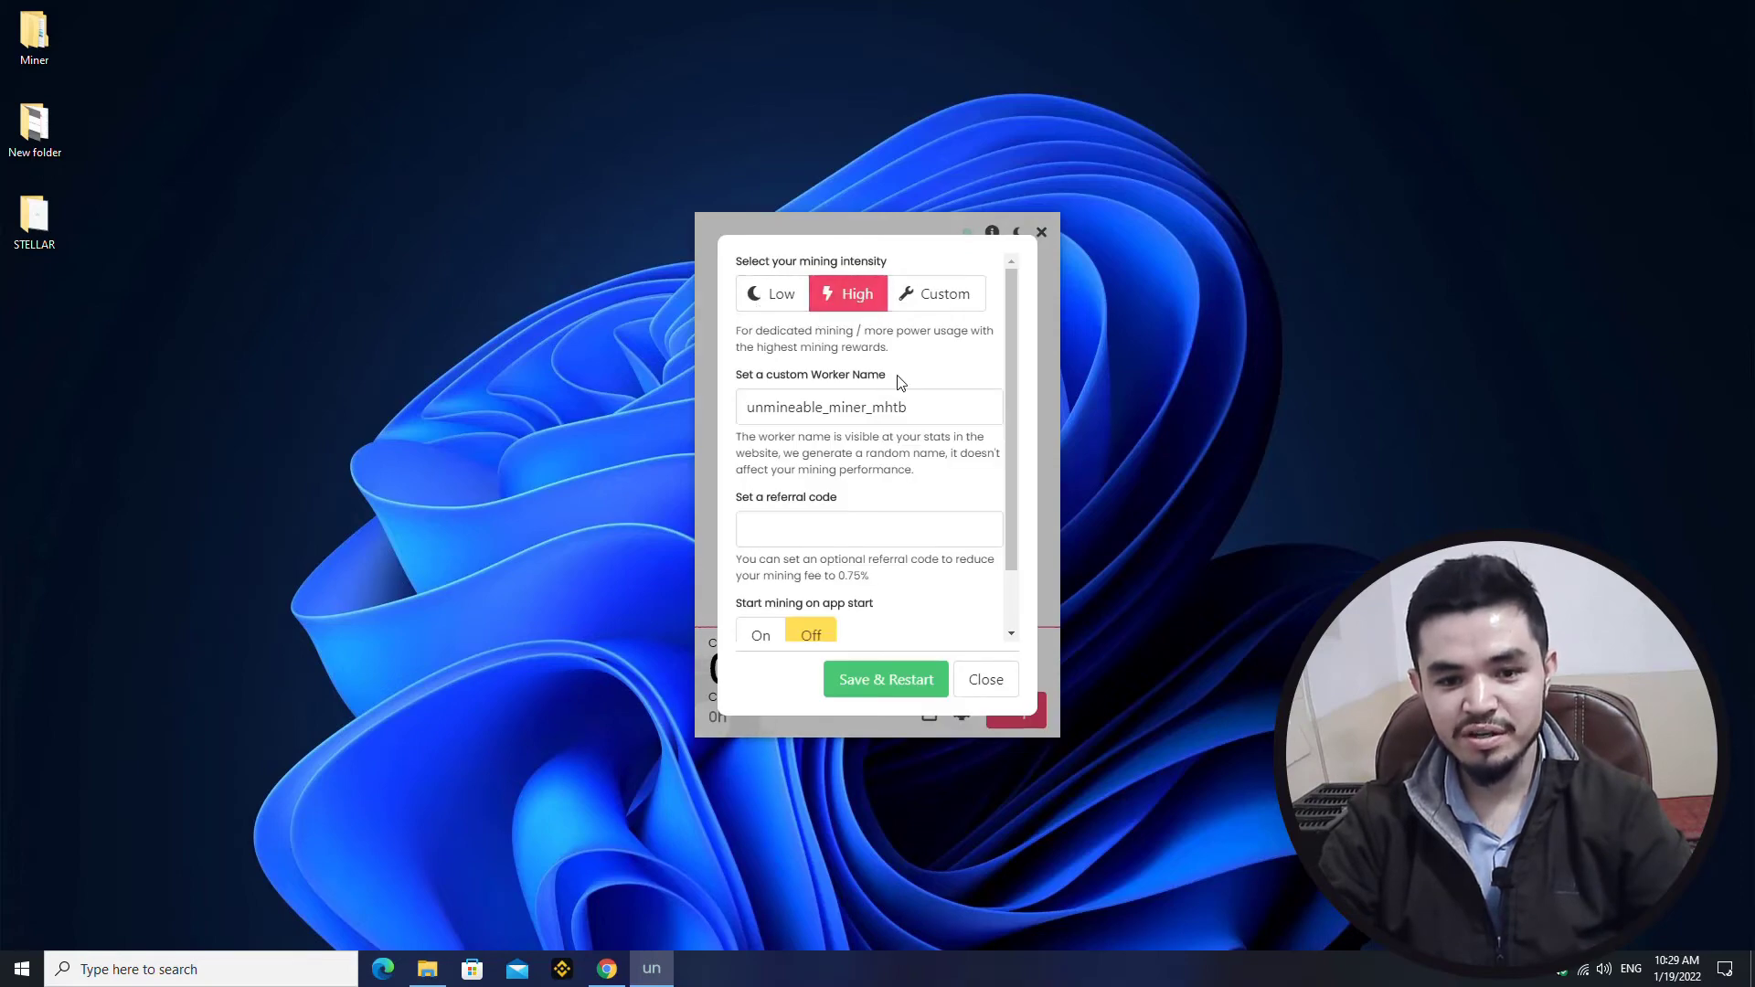
pyautogui.scroll(-1, 902, 395)
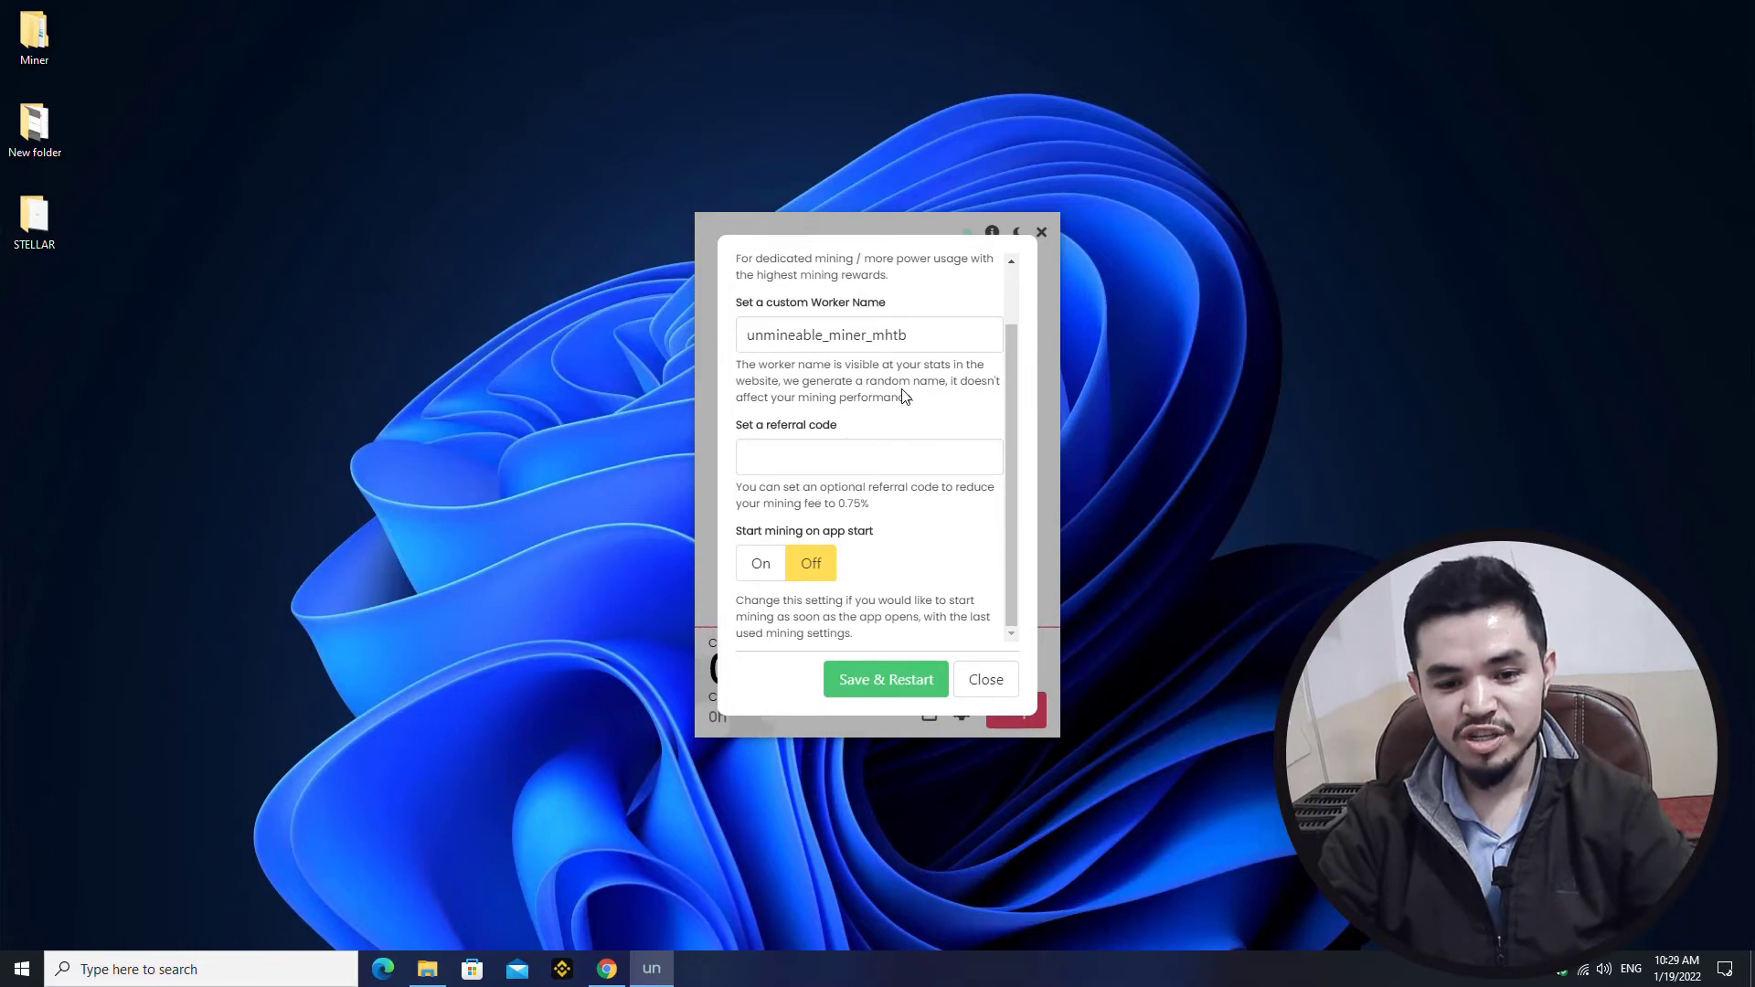
pyautogui.scroll(1, 901, 395)
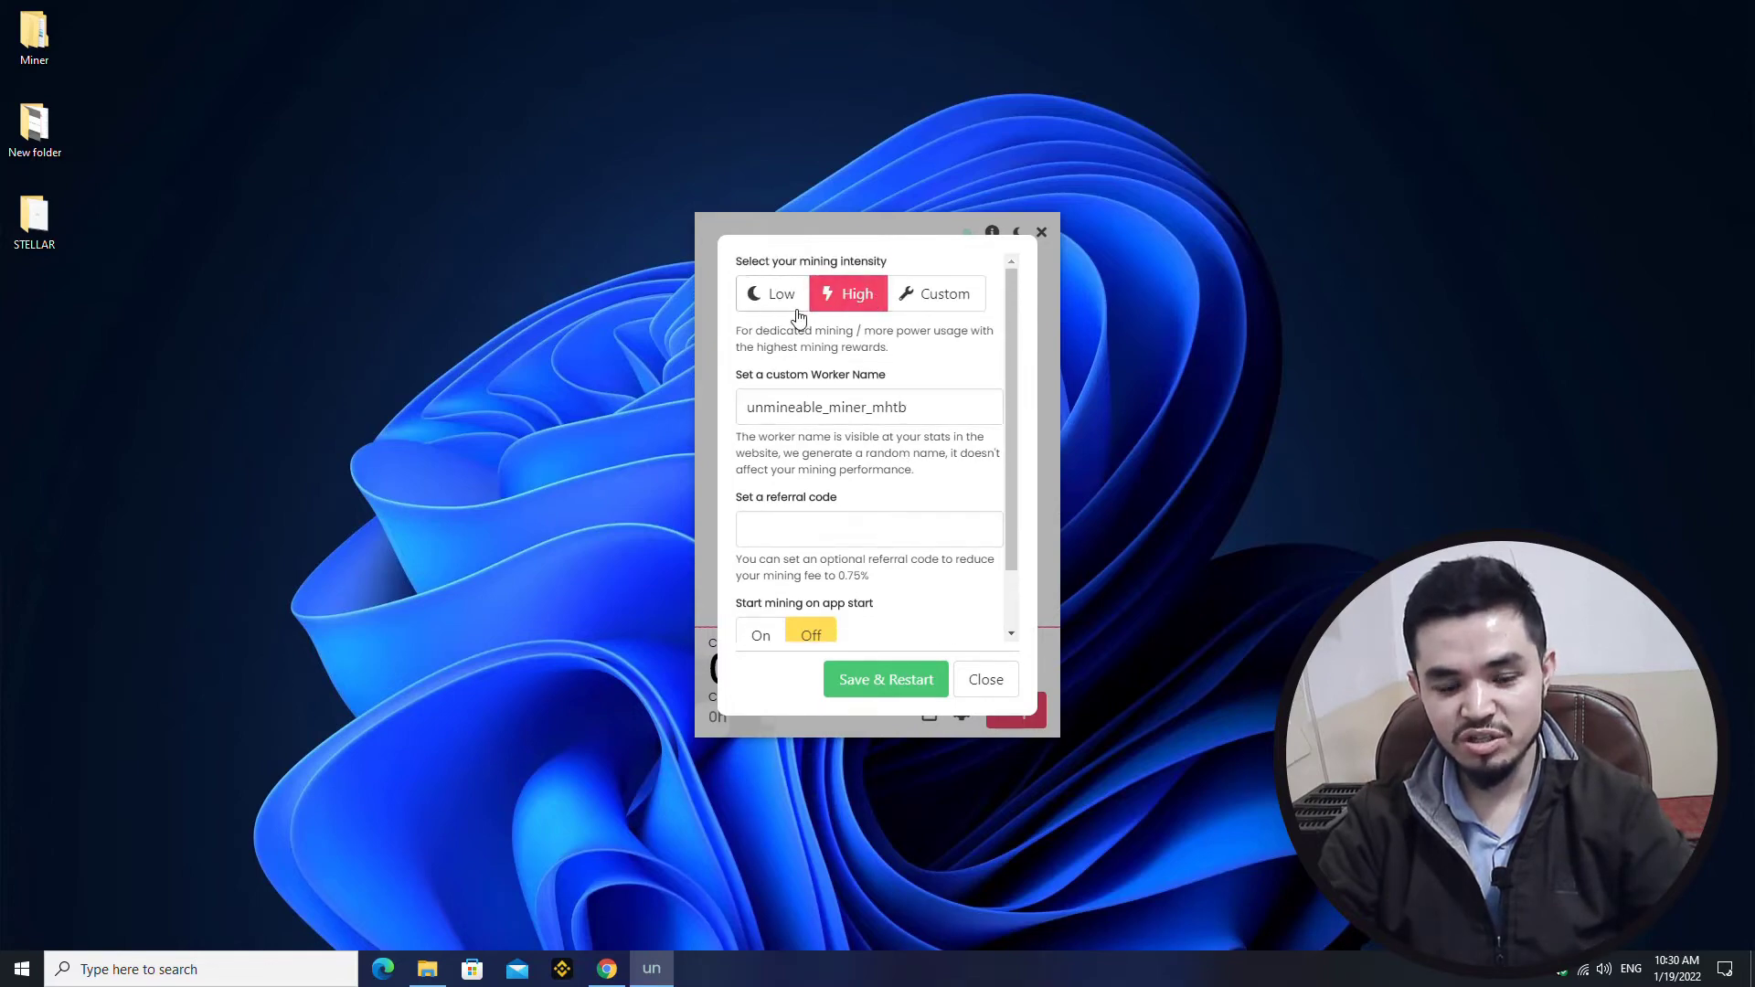
pyautogui.click(971, 690)
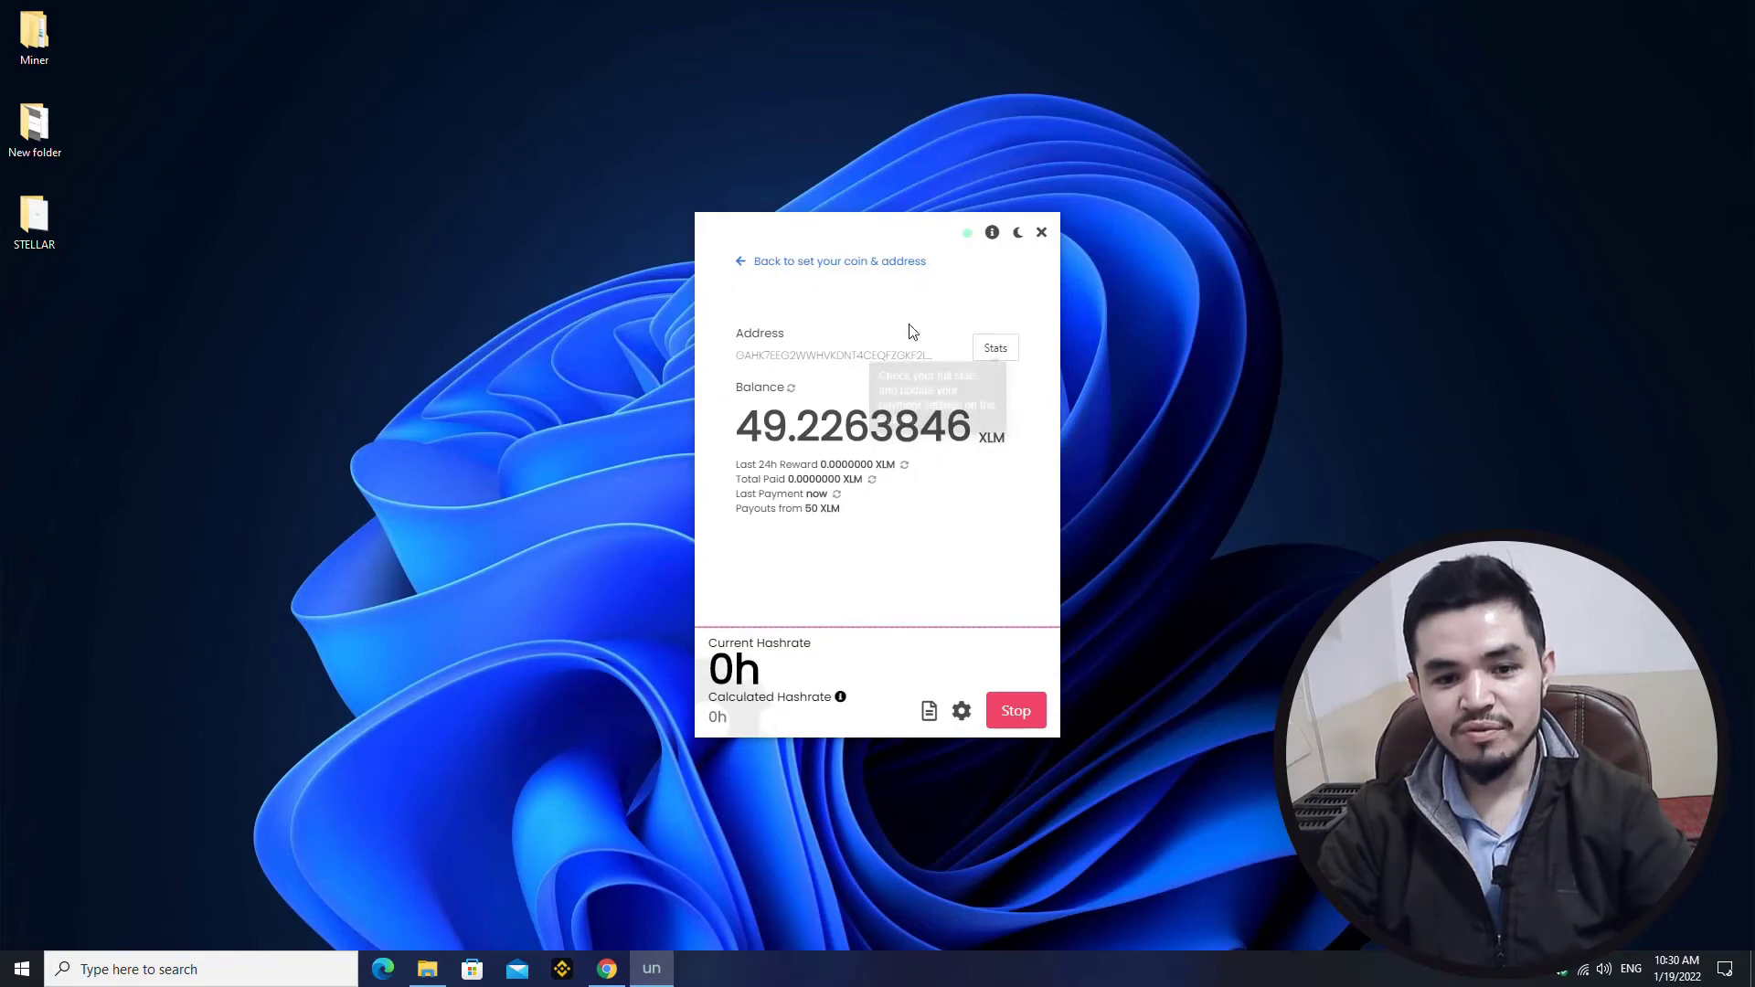
# Step: Check the address's Stats, Payments and Referral Code, then go to the Referrals page
pyautogui.click(984, 351)
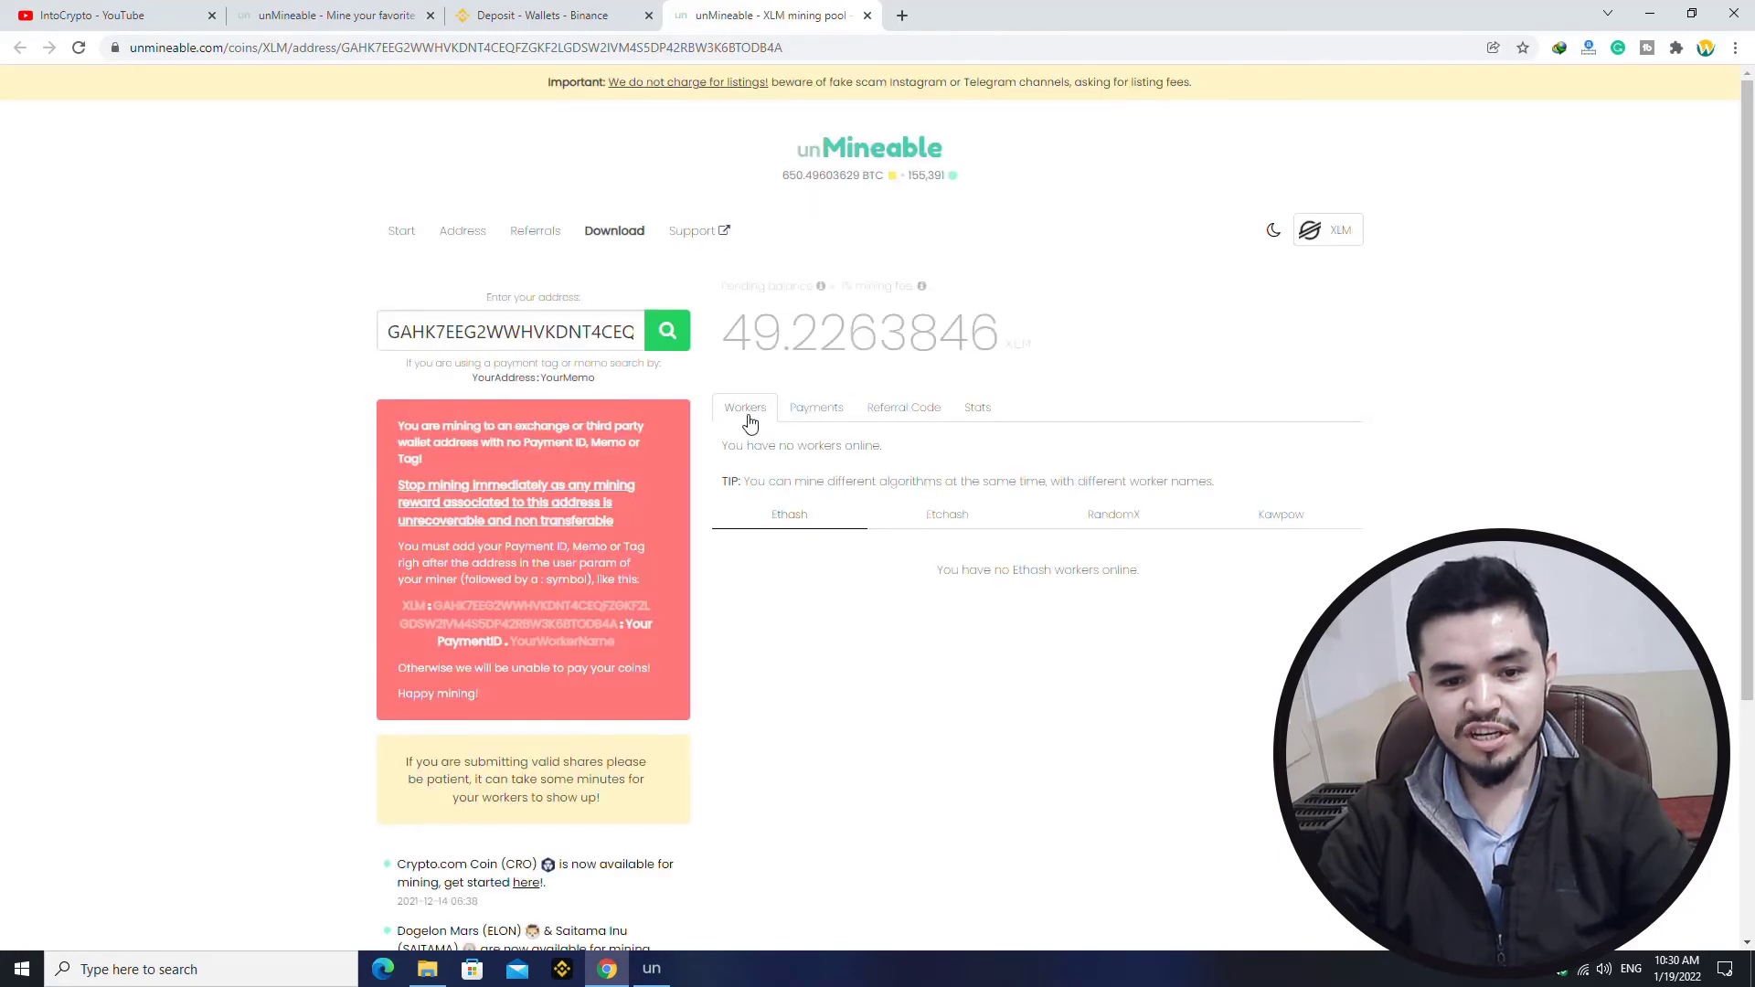
pyautogui.click(815, 411)
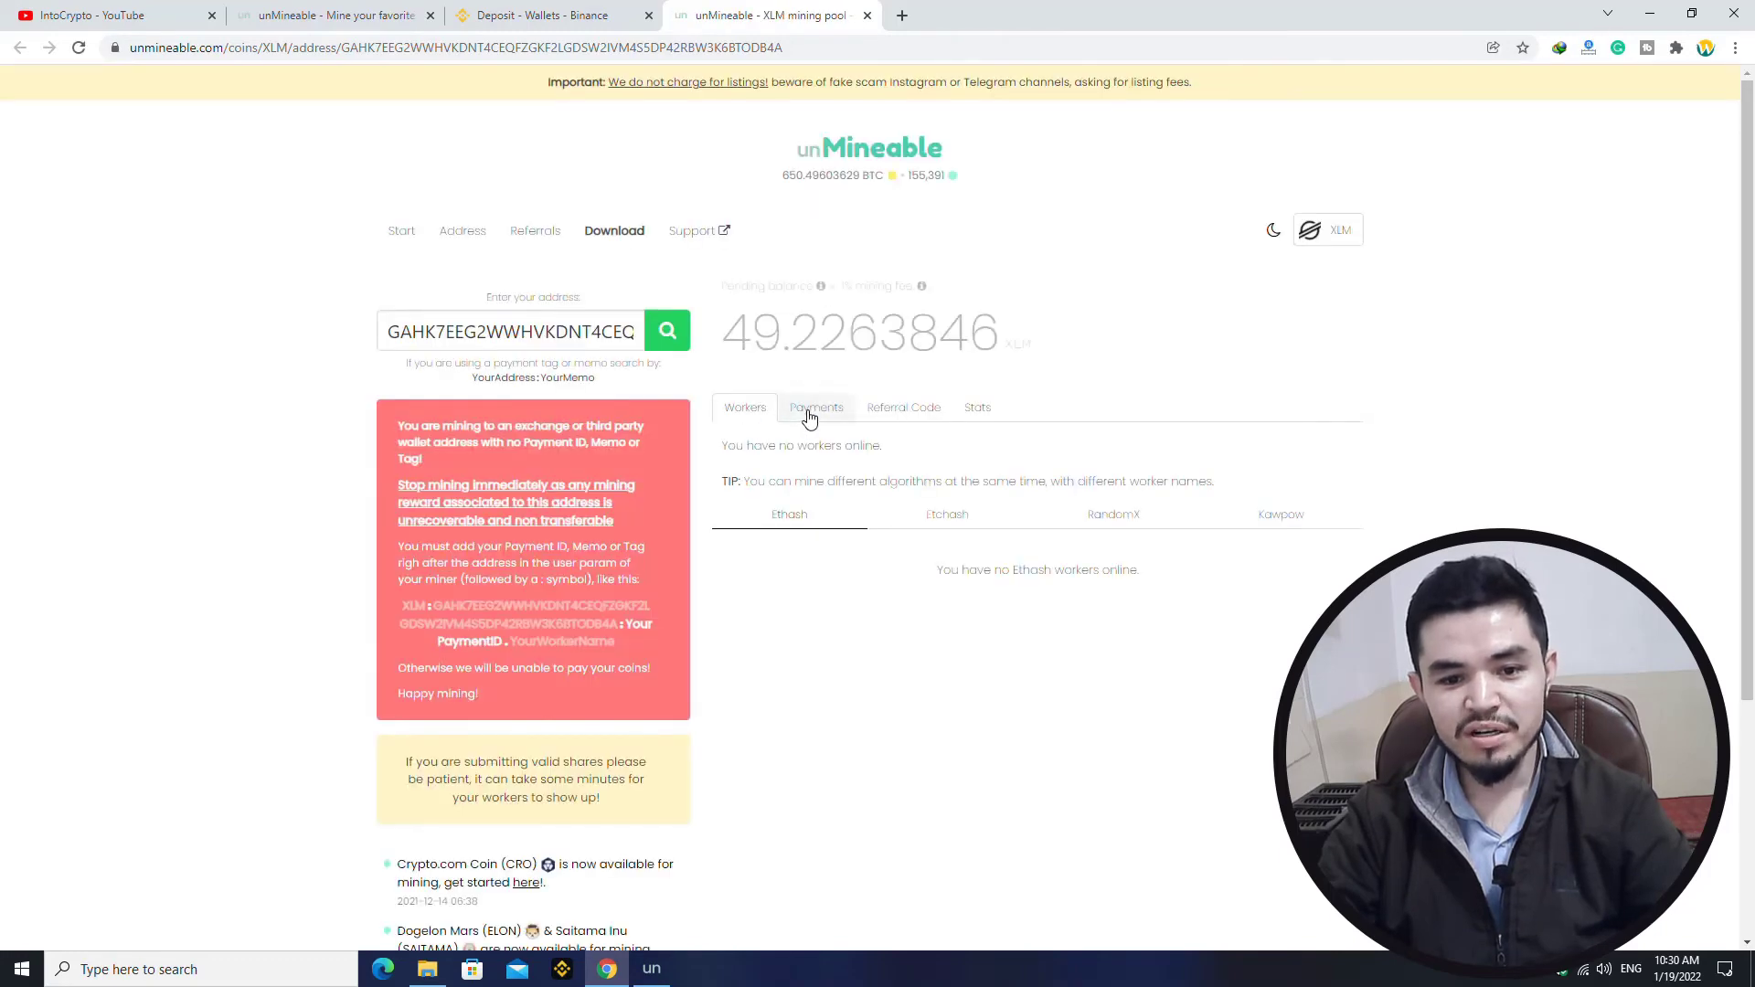
pyautogui.click(888, 420)
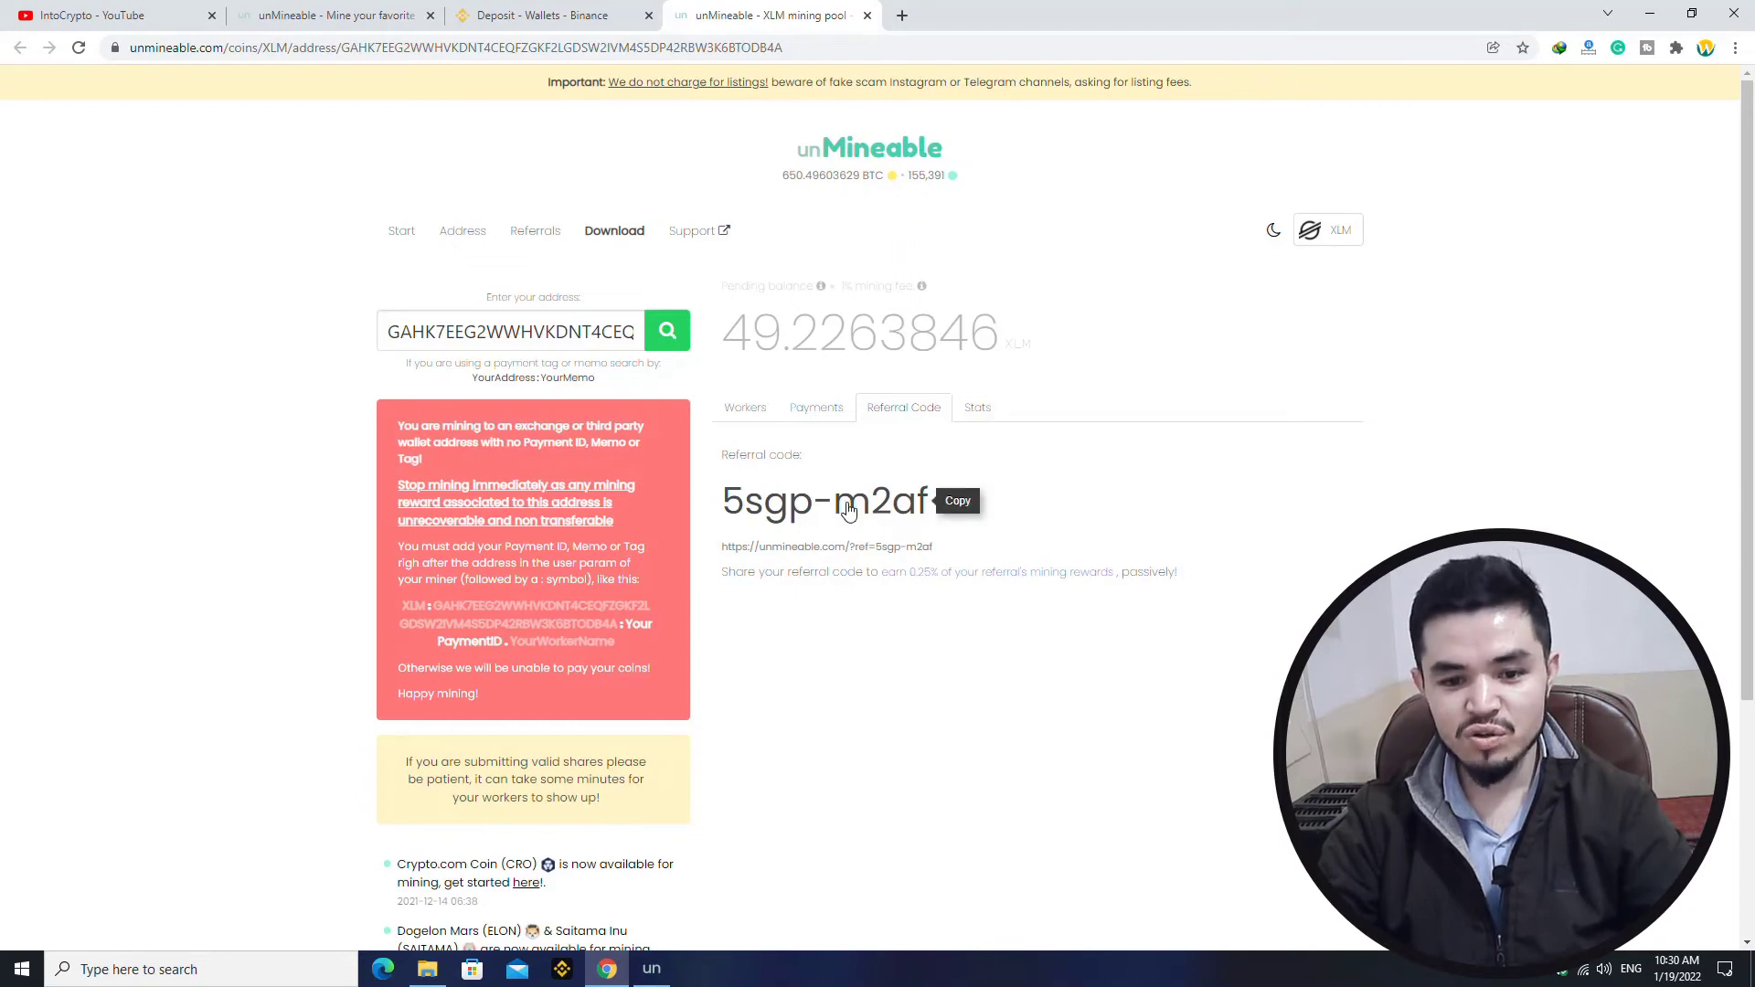
pyautogui.click(945, 582)
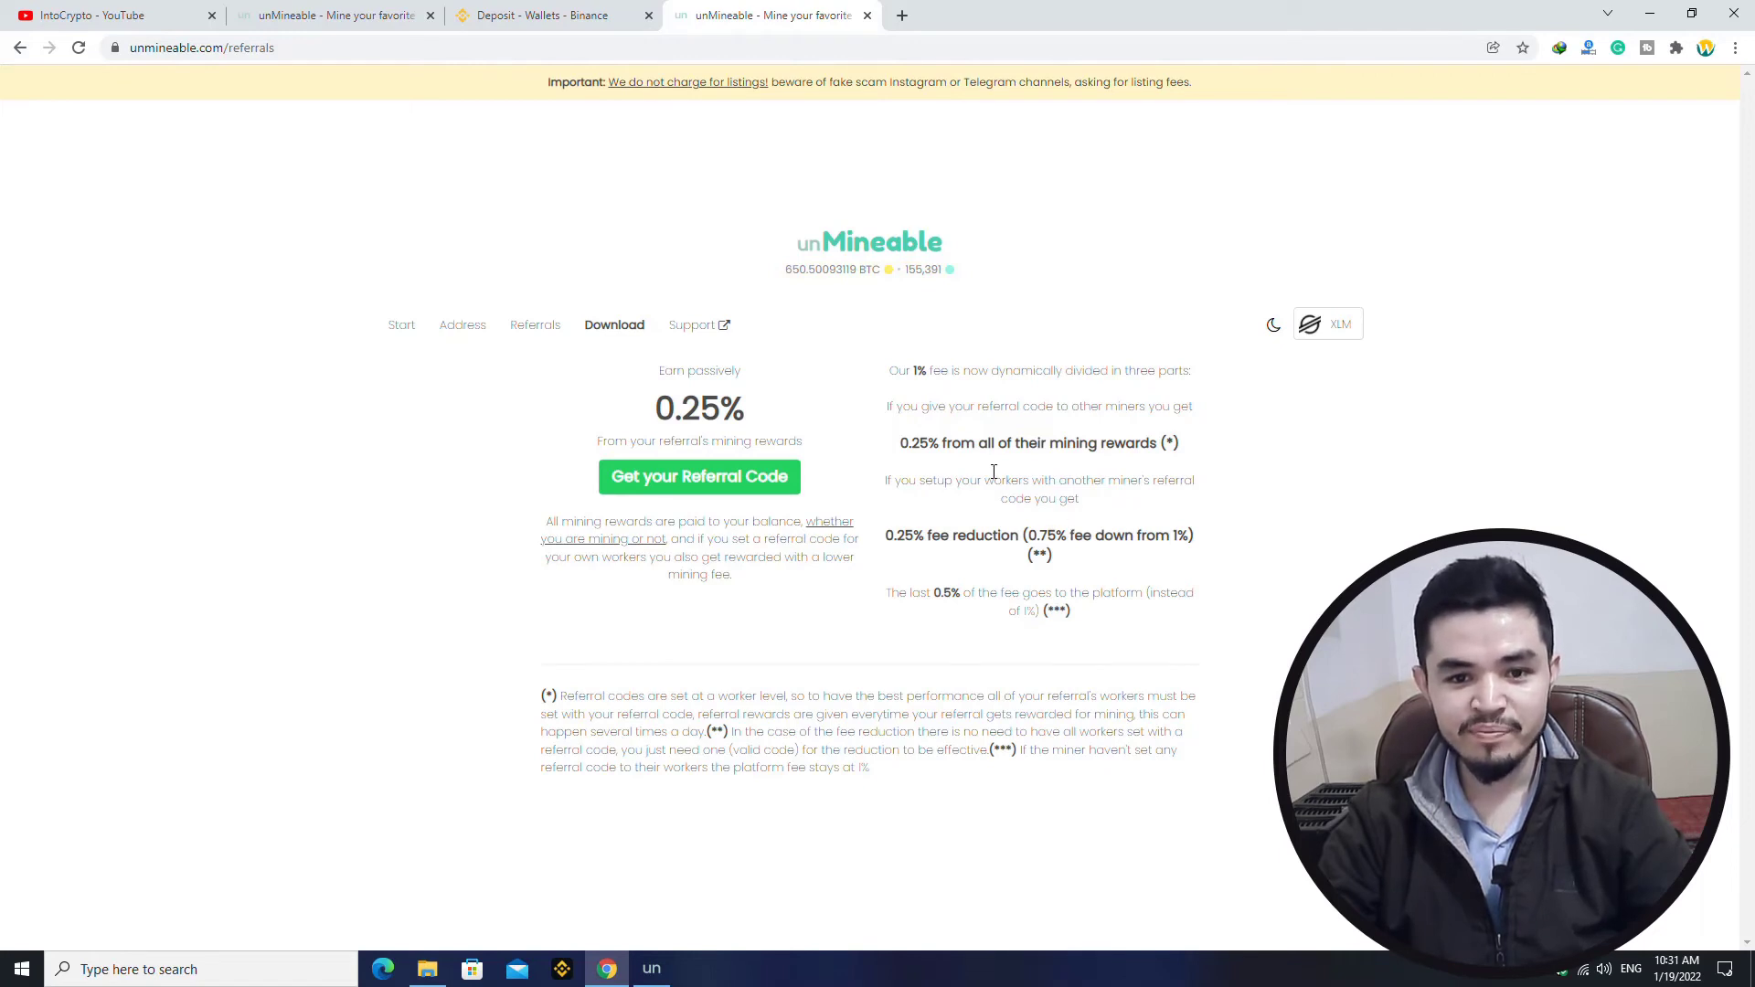
# Step: Highlight the BTC total, then minimize Chrome to reveal the 49.2263846 XLM miner dashboard
pyautogui.moveTo(784, 270)
pyautogui.mouseDown()
pyautogui.moveTo(880, 273)
pyautogui.moveTo(806, 276)
pyautogui.moveTo(905, 253)
pyautogui.mouseUp()
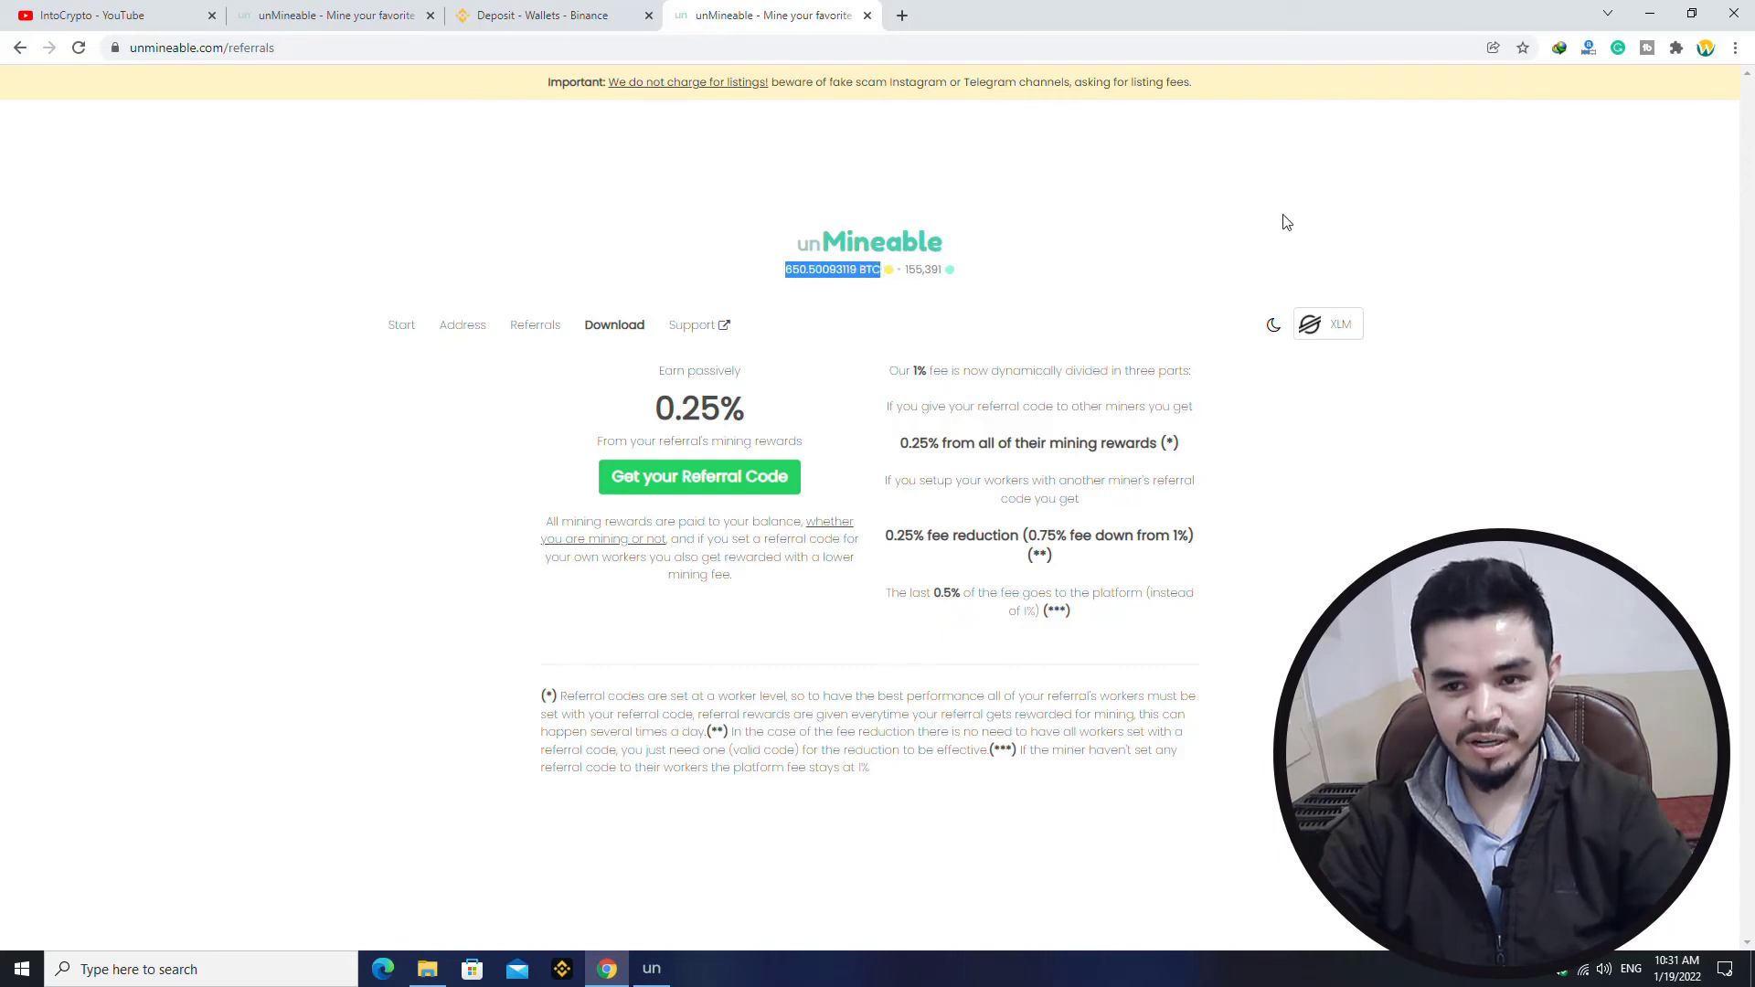
pyautogui.click(1346, 210)
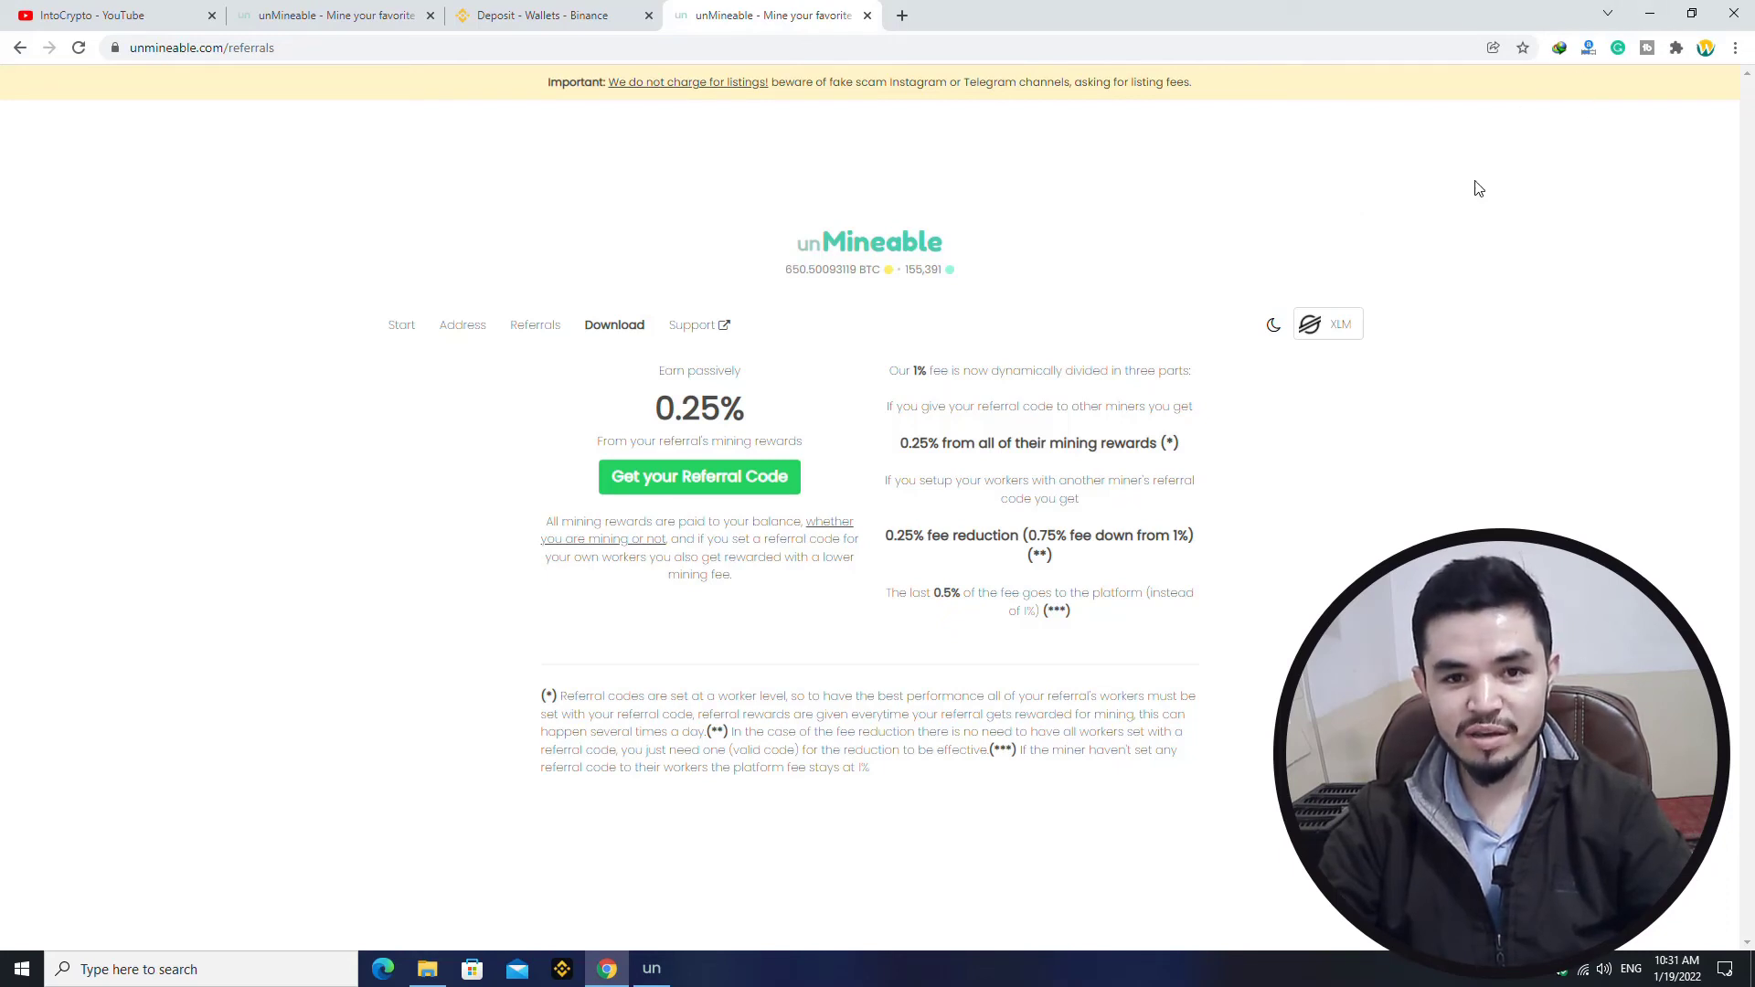
pyautogui.click(1650, 15)
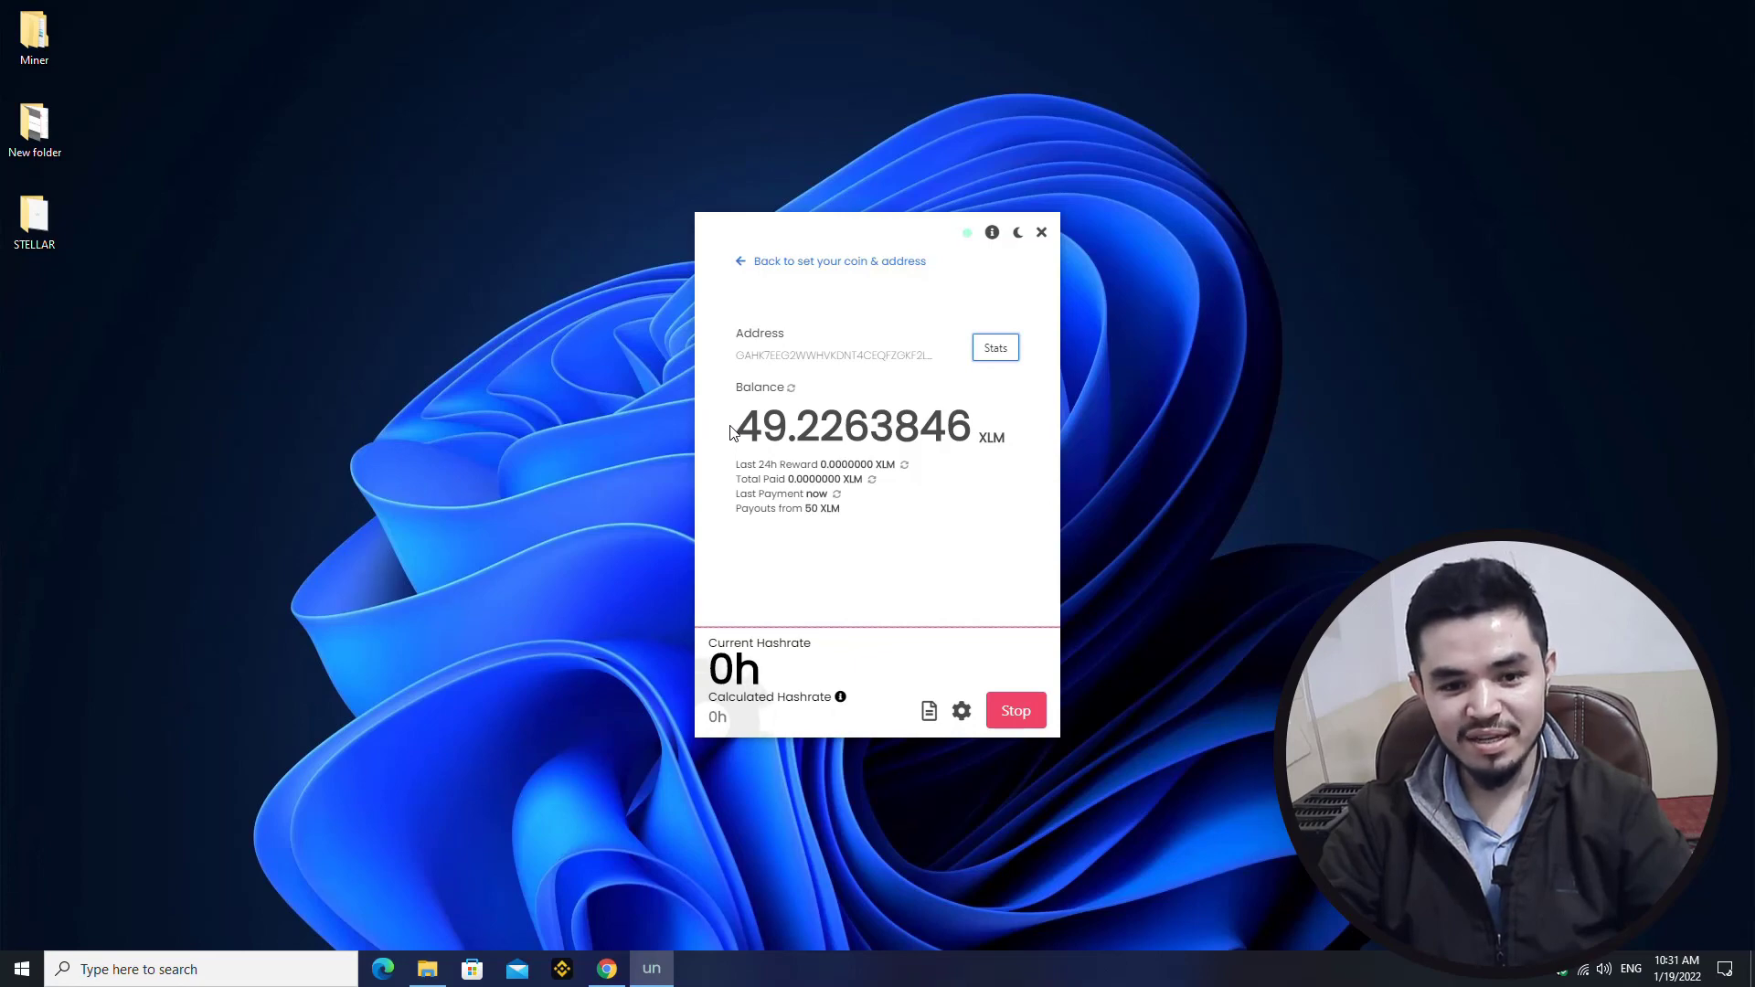
pyautogui.moveTo(729, 430)
pyautogui.mouseDown()
pyautogui.moveTo(792, 428)
pyautogui.moveTo(747, 427)
pyautogui.mouseUp()
pyautogui.click(802, 426)
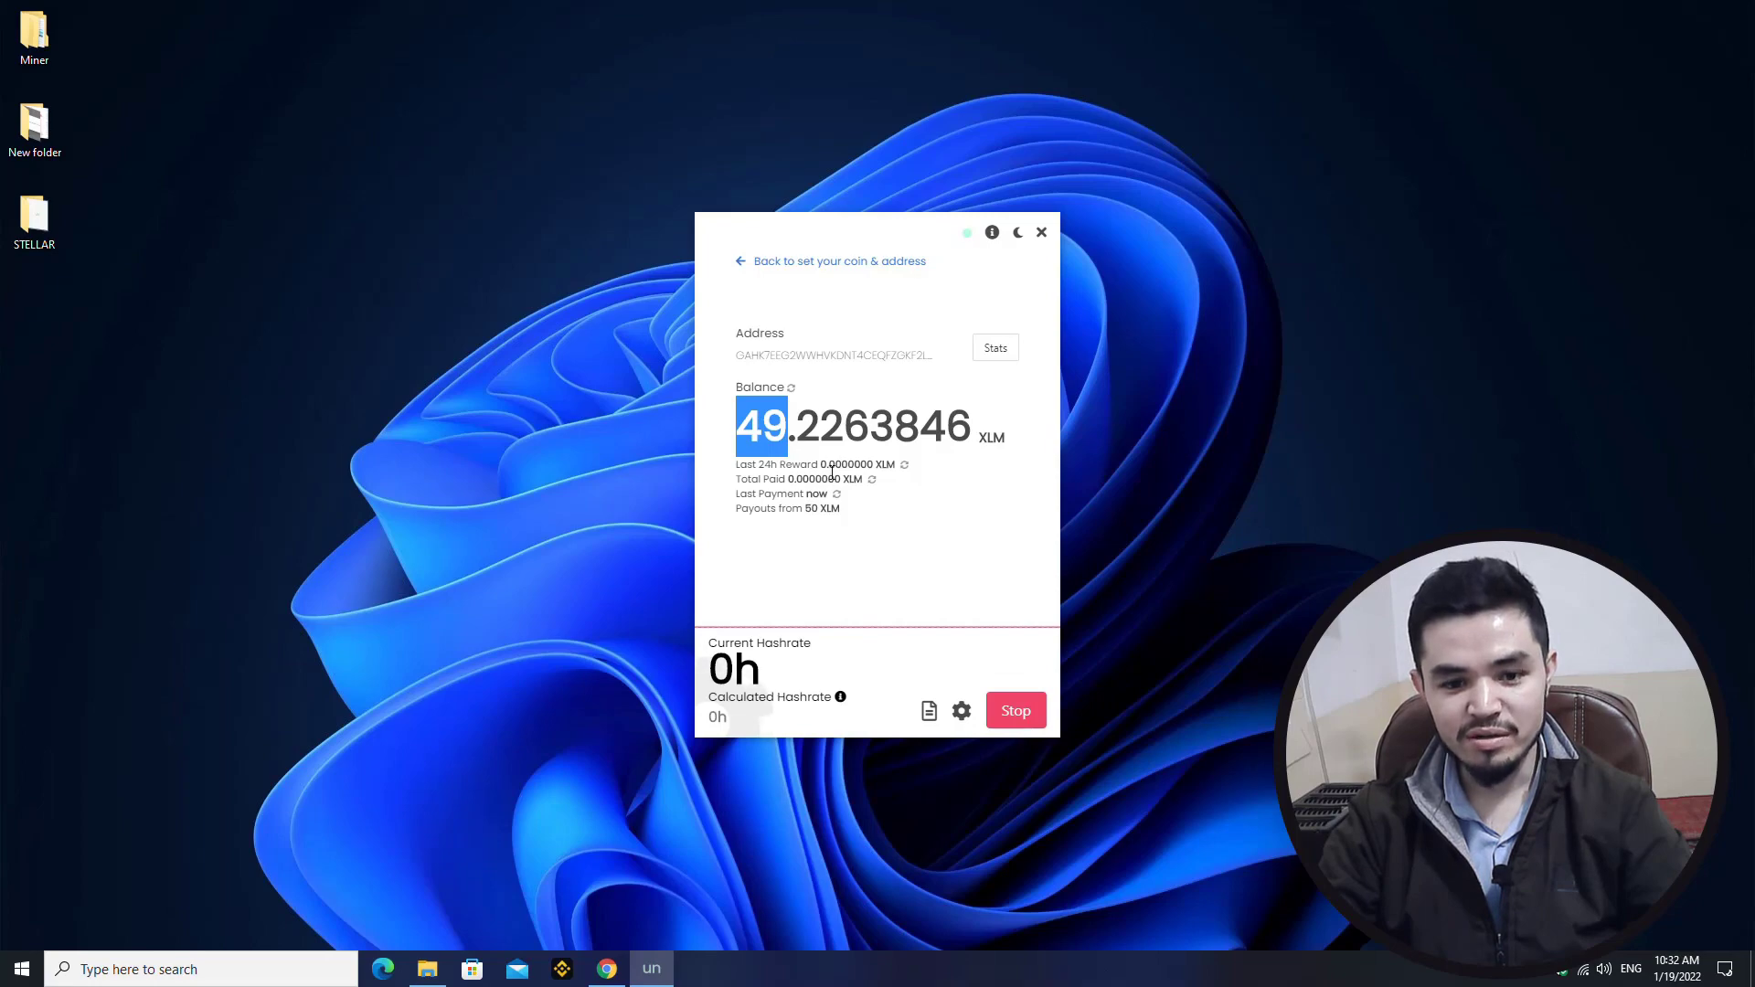
pyautogui.click(974, 511)
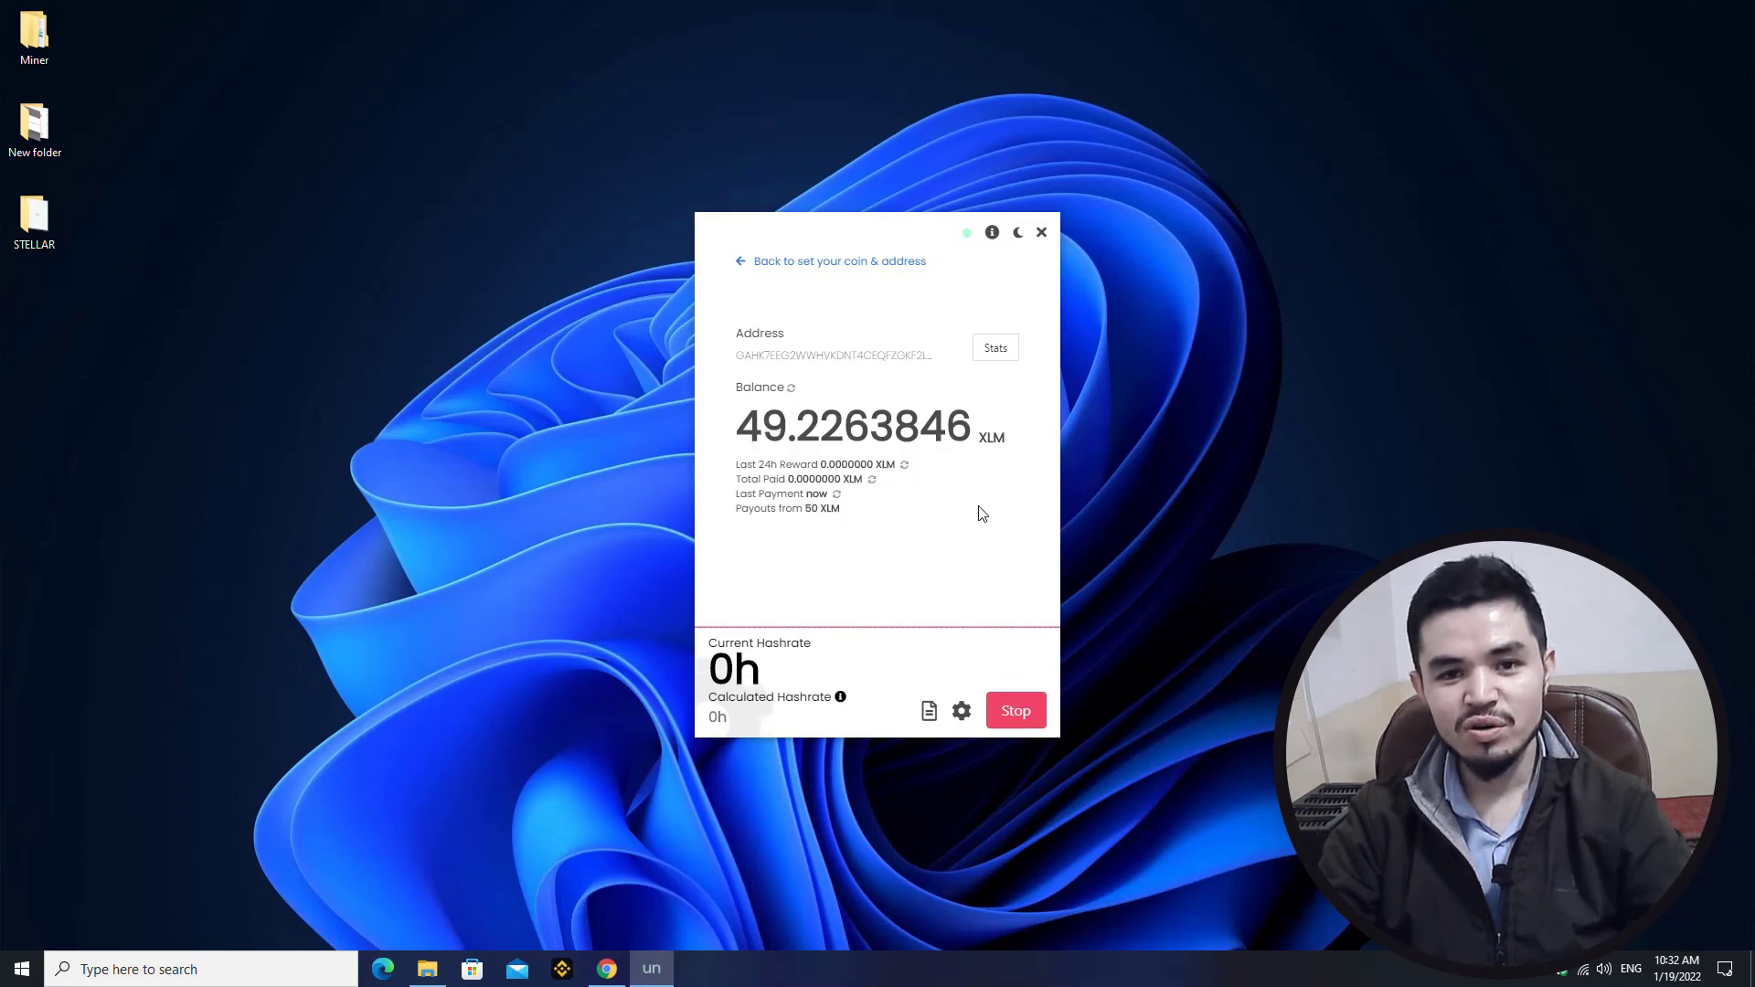